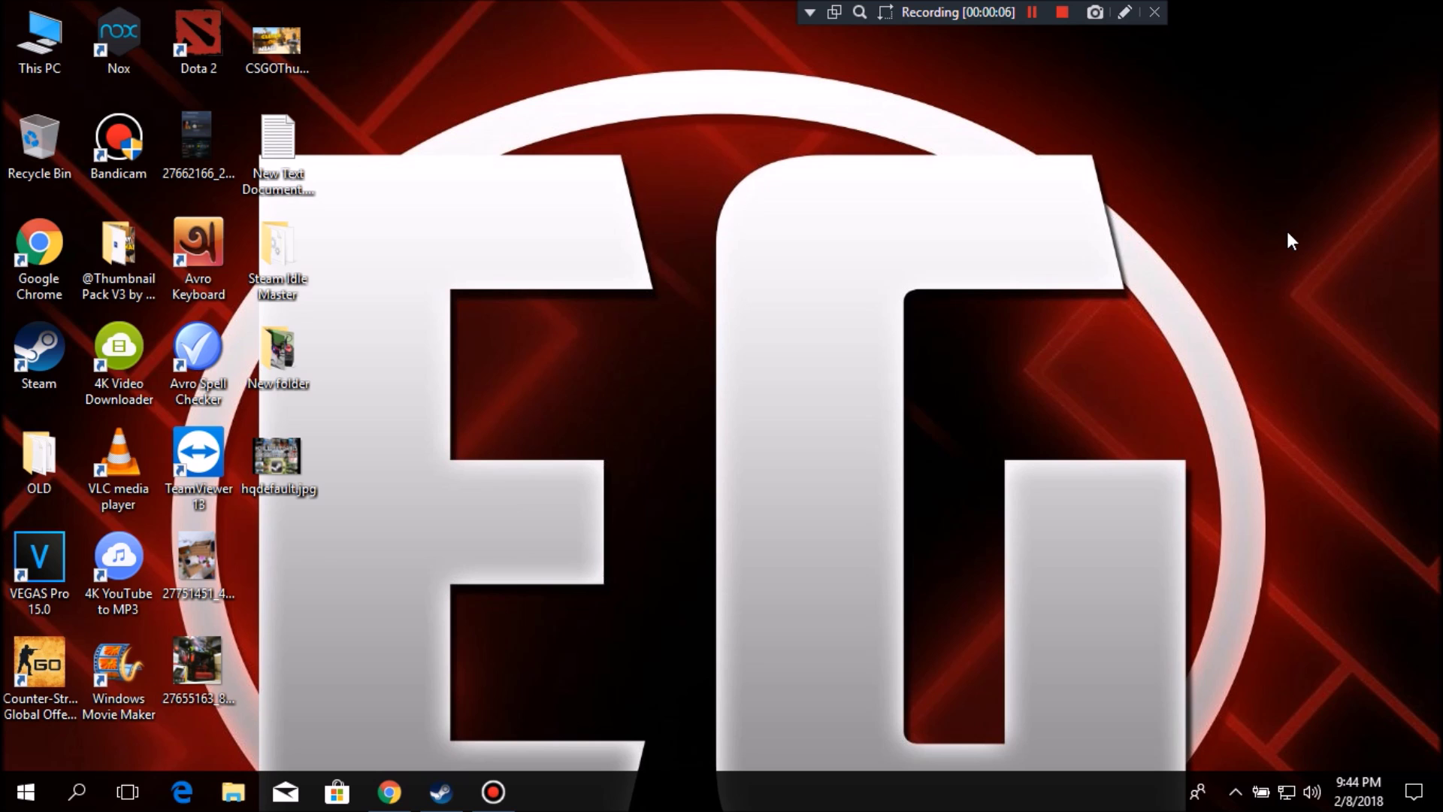
pyautogui.rightClick(1237, 177)
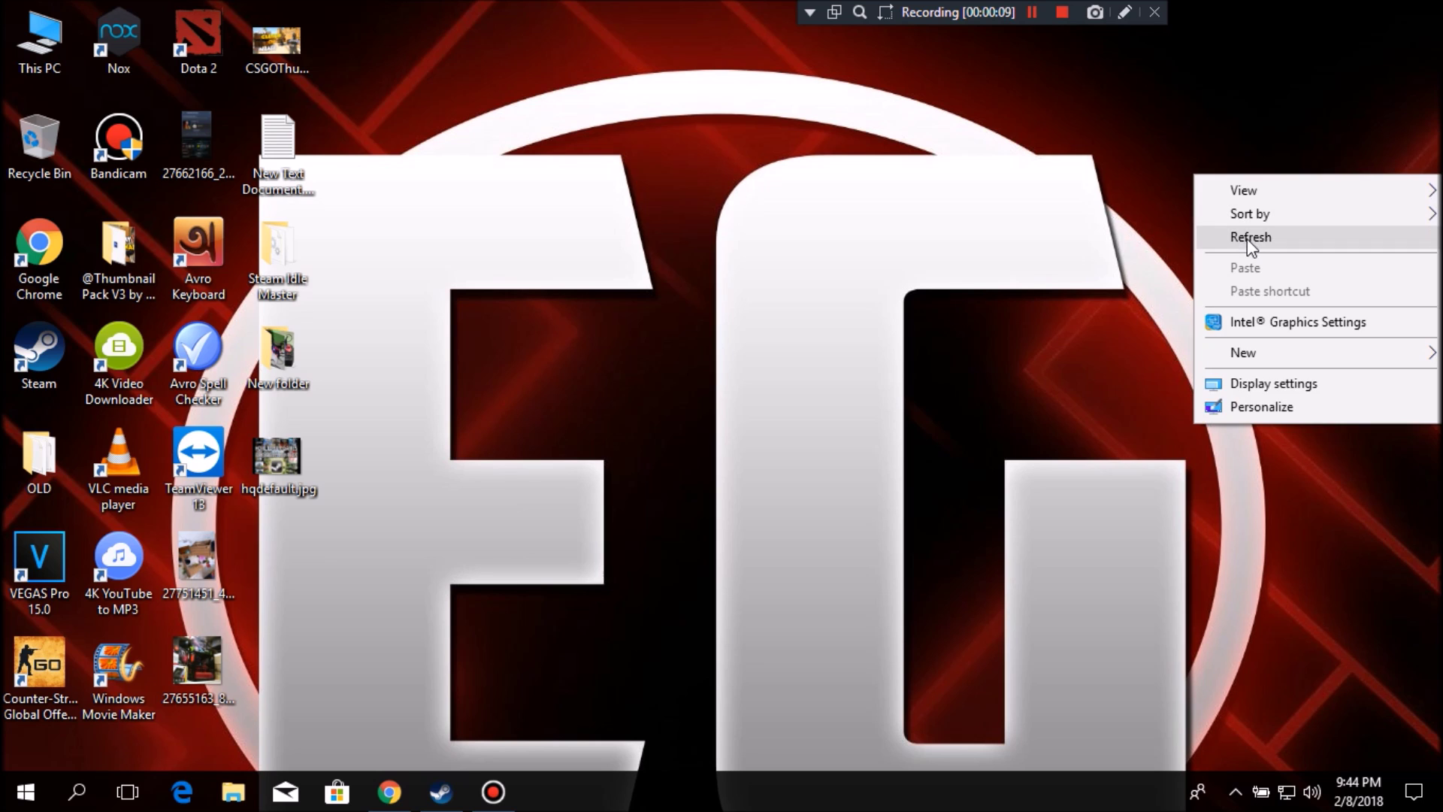
pyautogui.click(1281, 292)
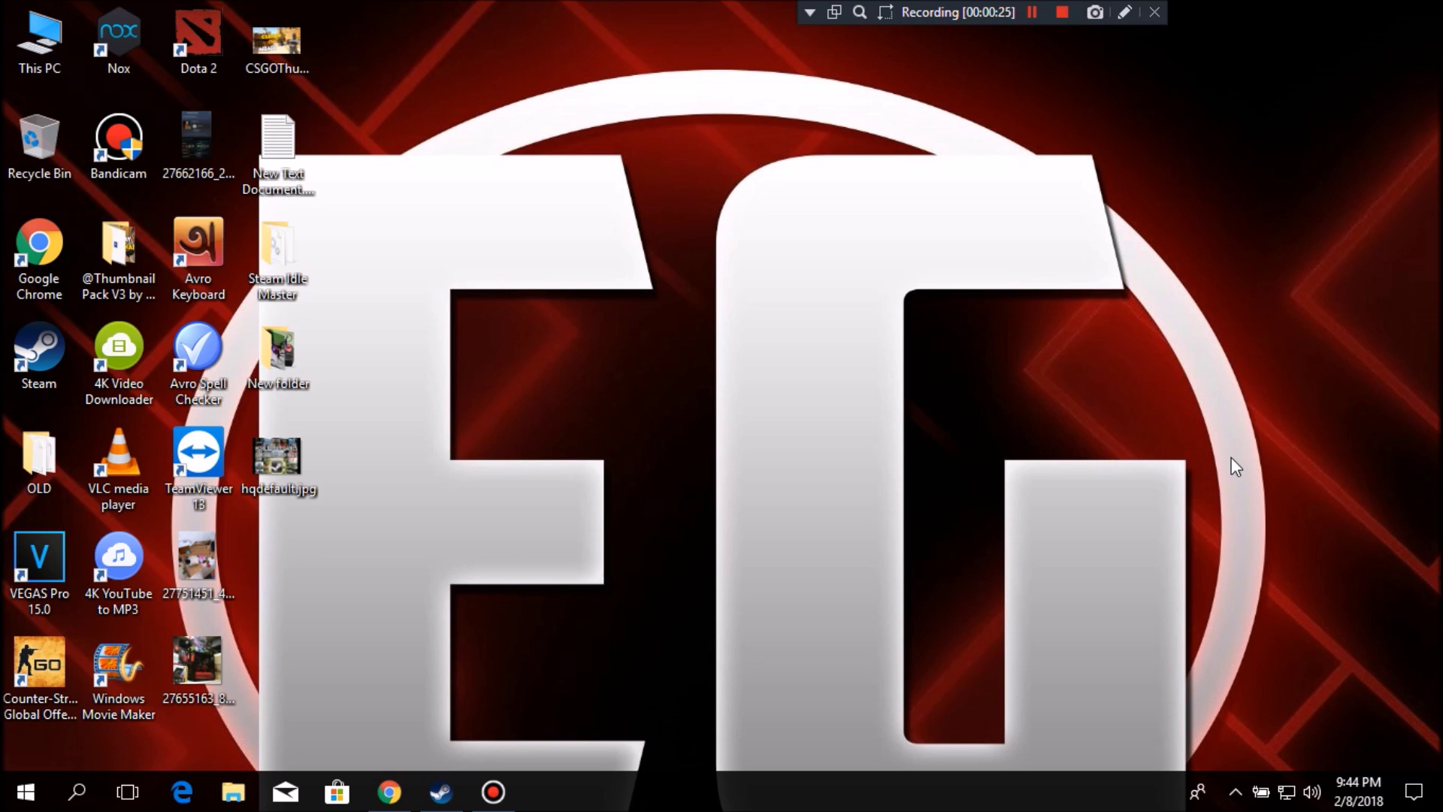
pyautogui.rightClick(1239, 184)
pyautogui.click(1275, 242)
pyautogui.rightClick(1270, 164)
pyautogui.click(1263, 224)
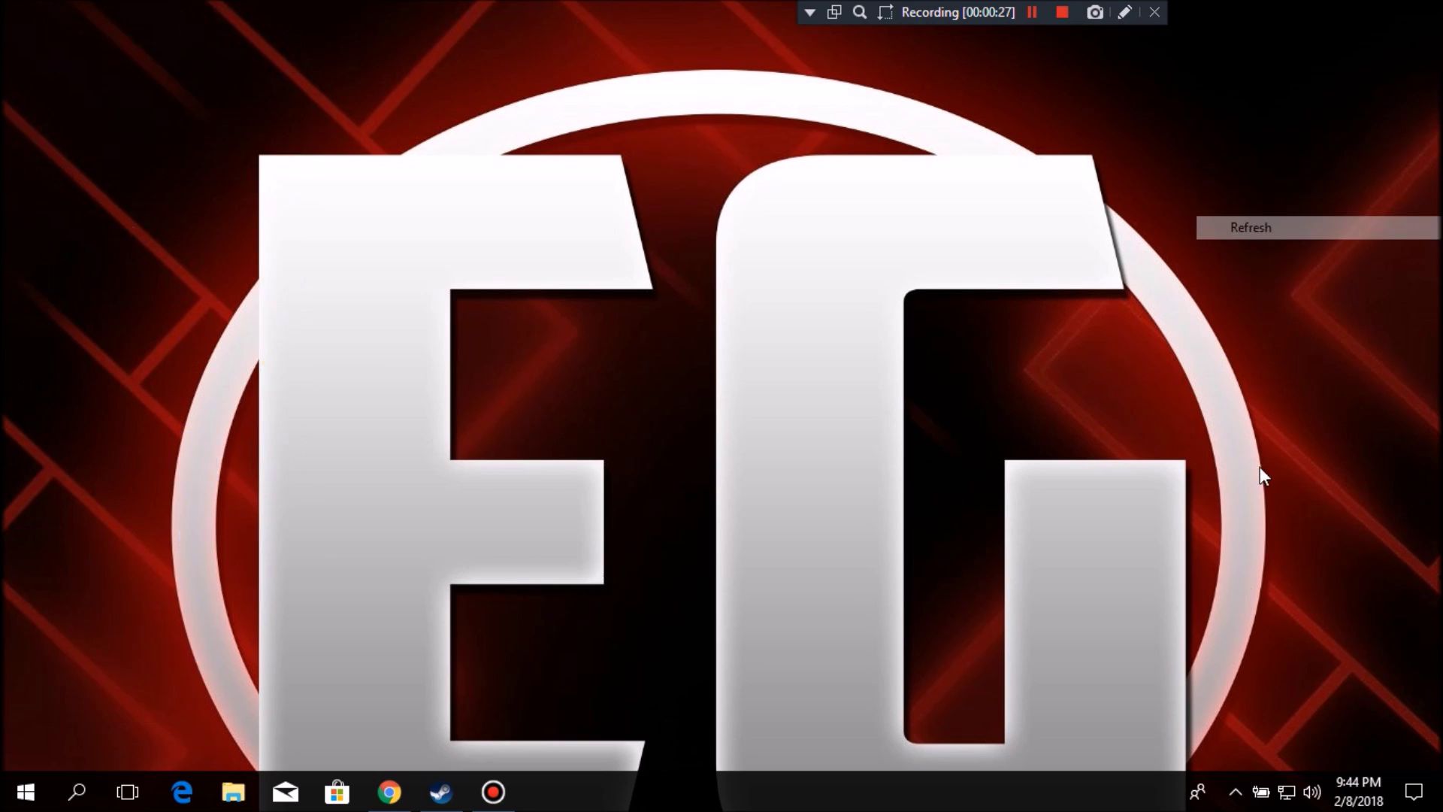
# Open ZenVPN from the system tray and connect to the India / Pune server.
pyautogui.click(1234, 791)
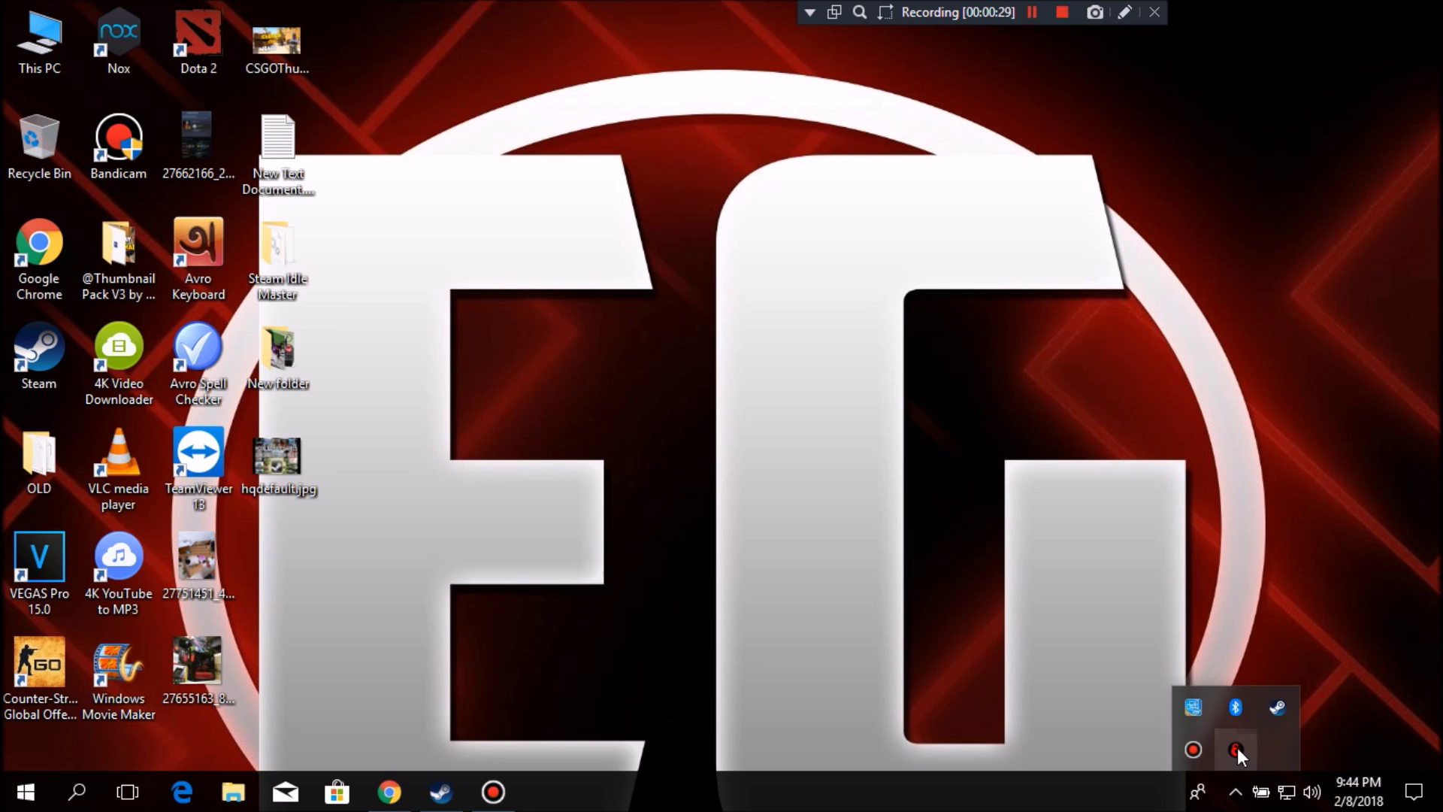
pyautogui.click(1237, 748)
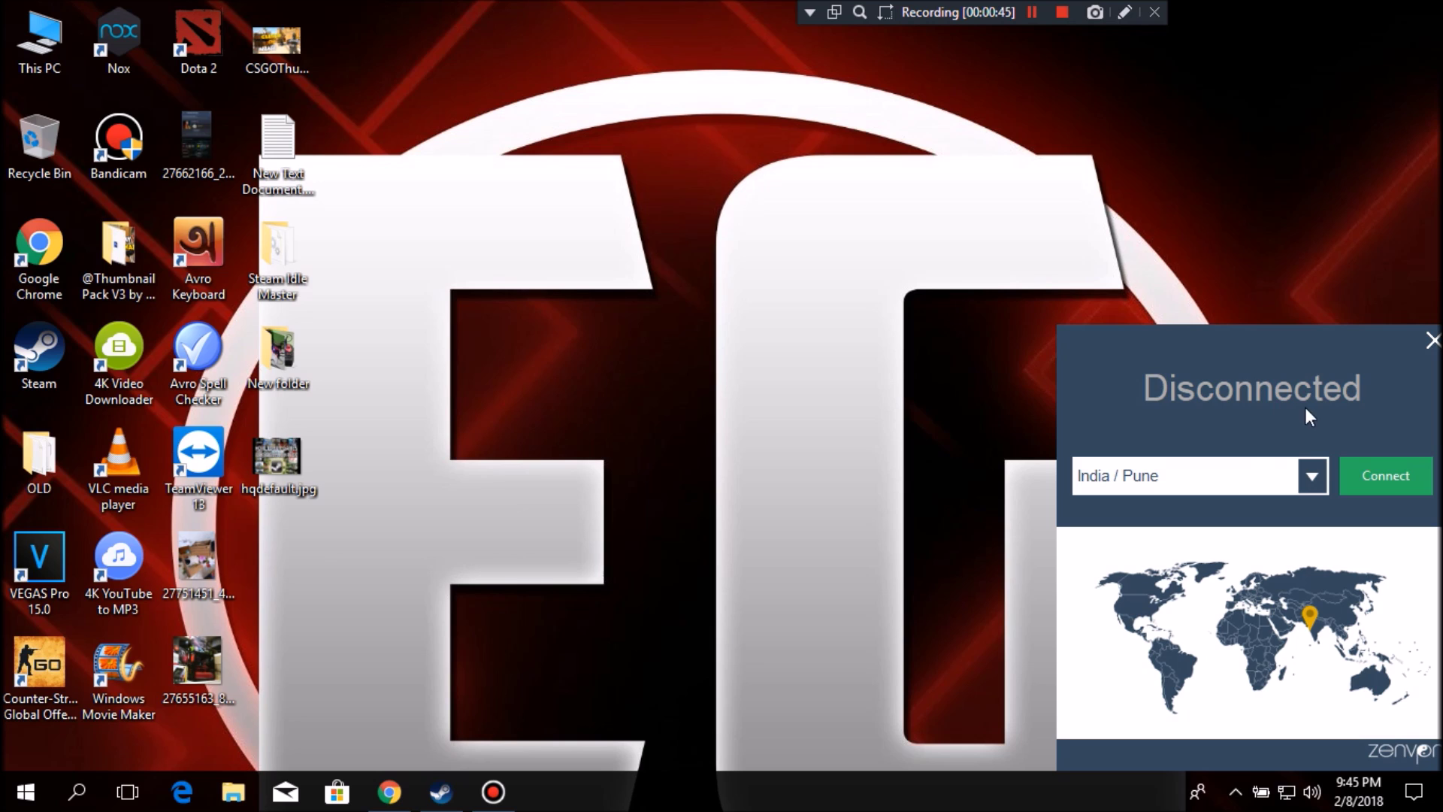
pyautogui.click(1299, 479)
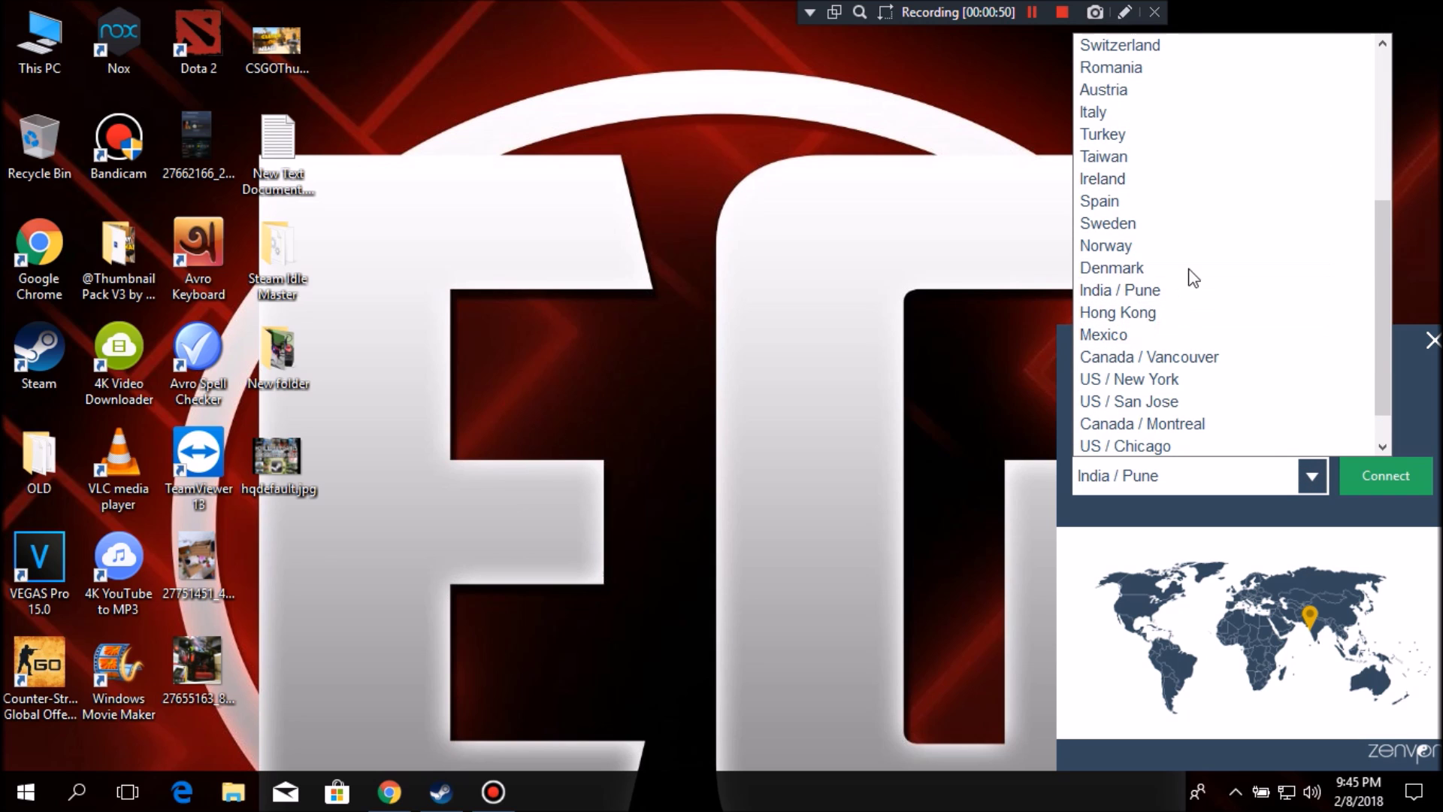
pyautogui.click(1176, 293)
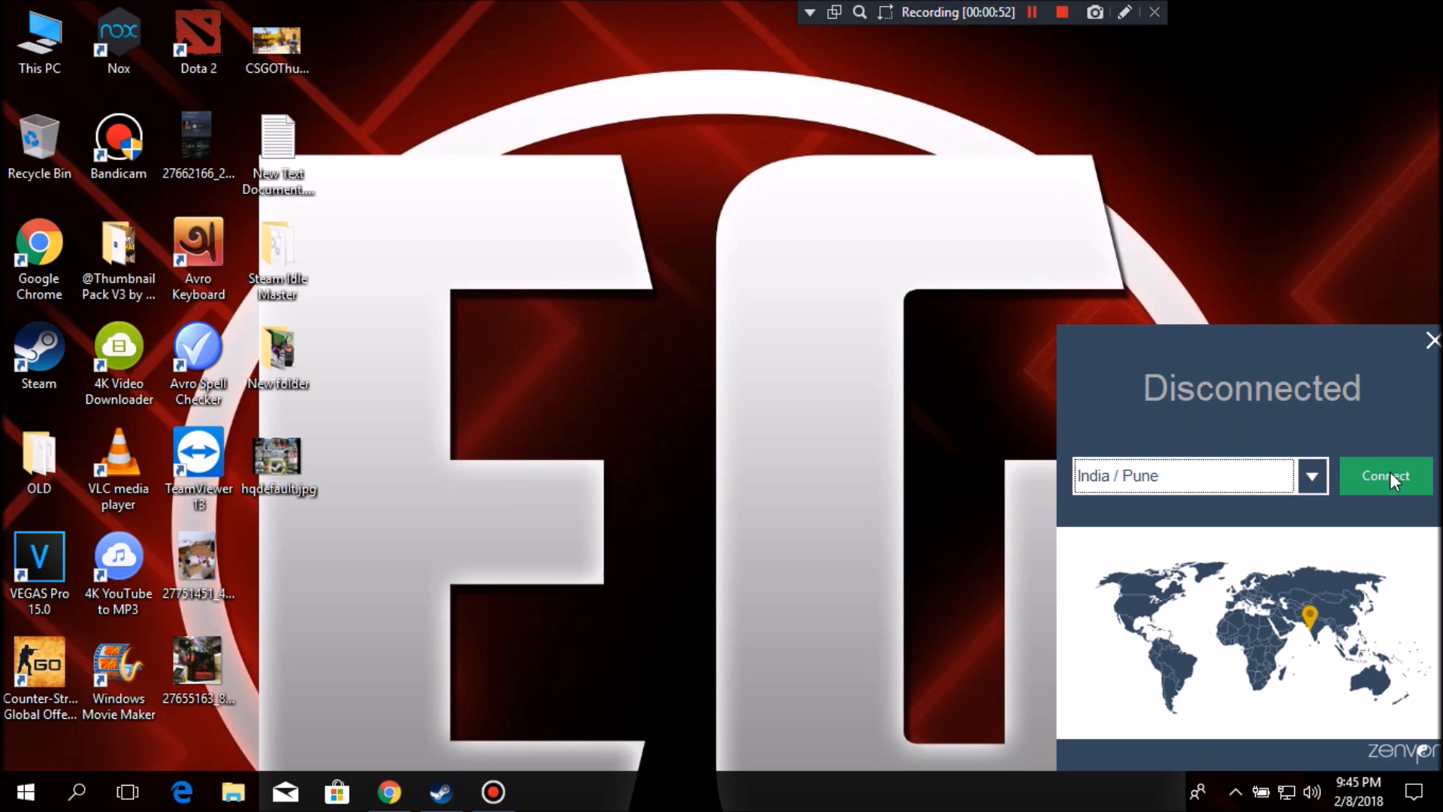
pyautogui.click(441, 791)
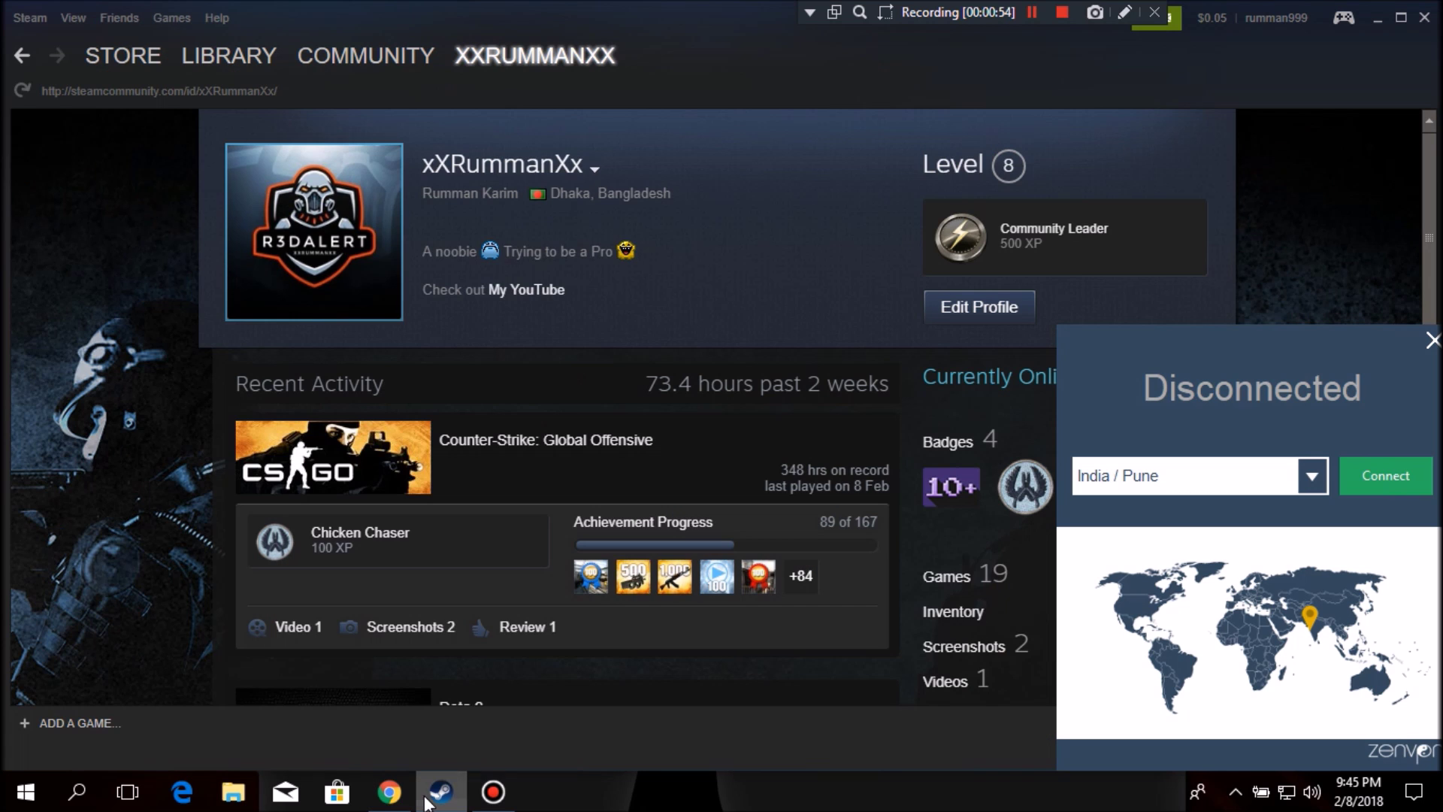
pyautogui.click(441, 792)
pyautogui.click(1400, 483)
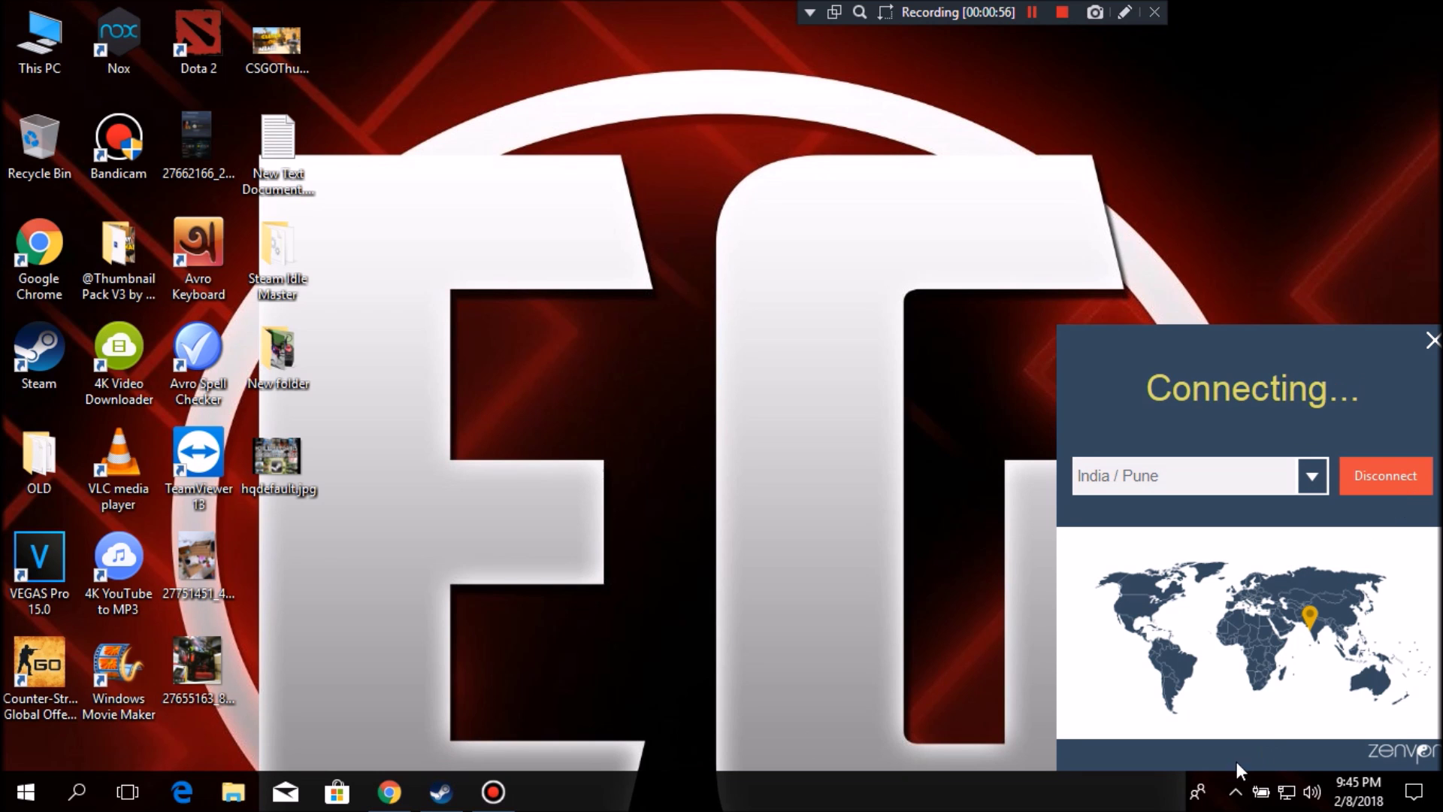
pyautogui.click(1236, 792)
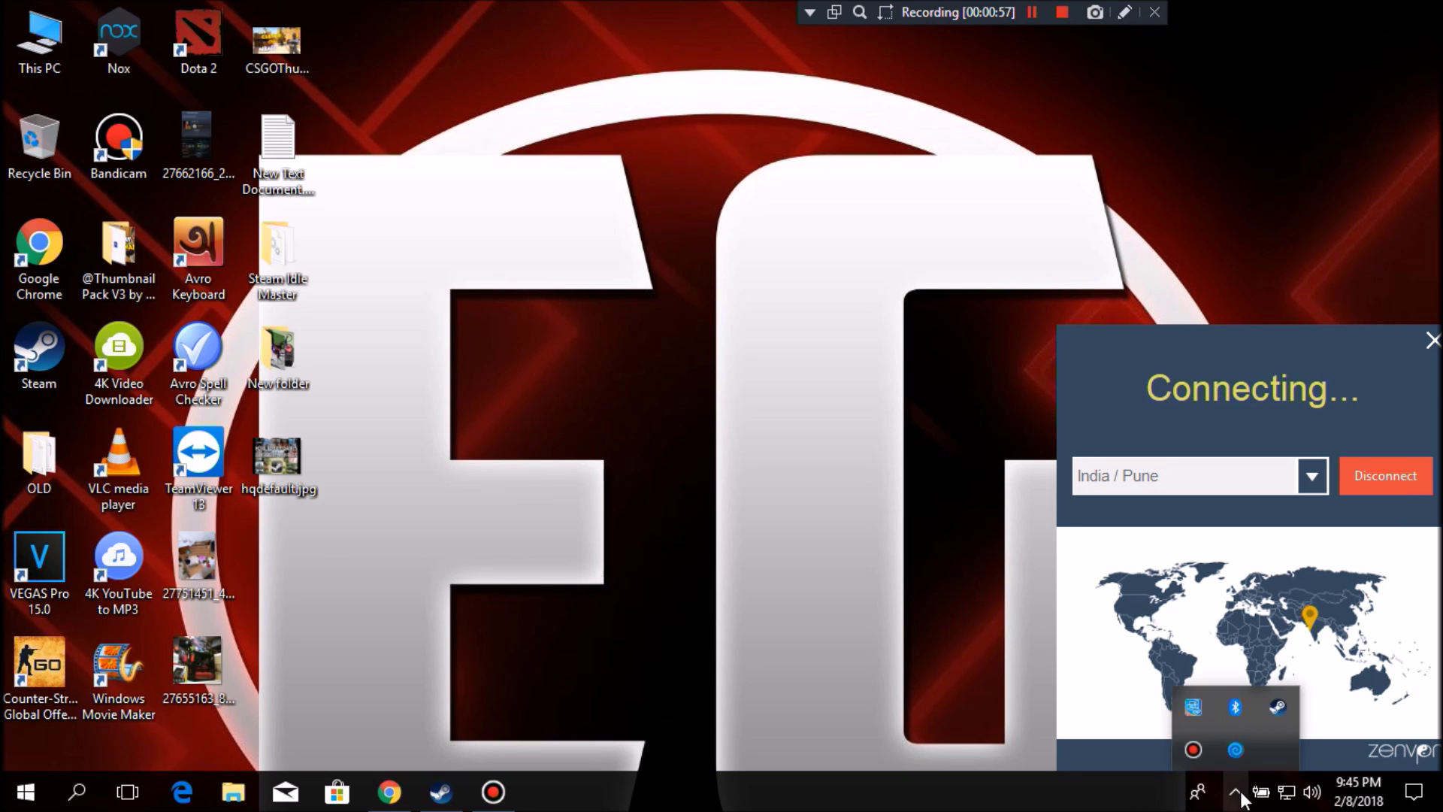
pyautogui.click(1237, 750)
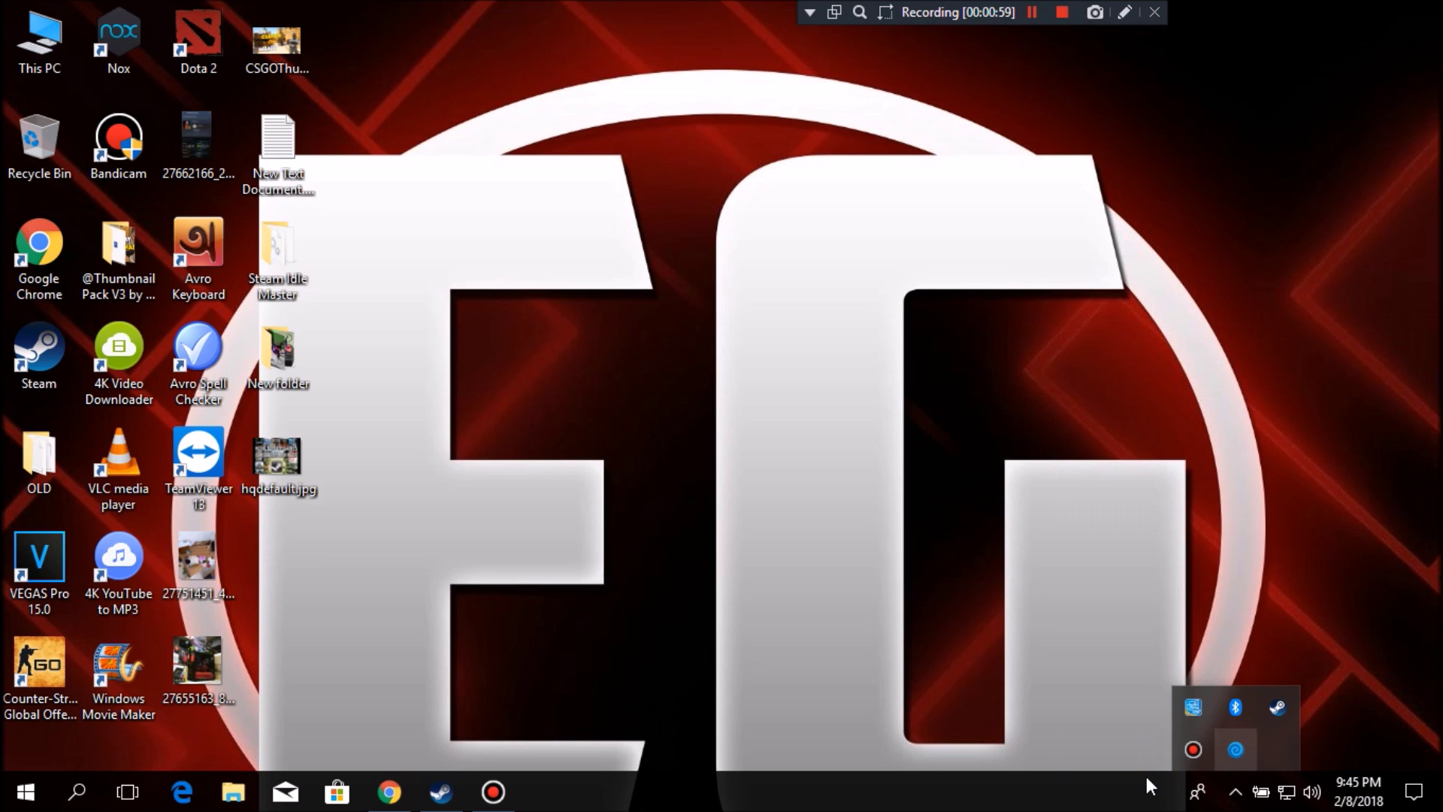
pyautogui.click(441, 791)
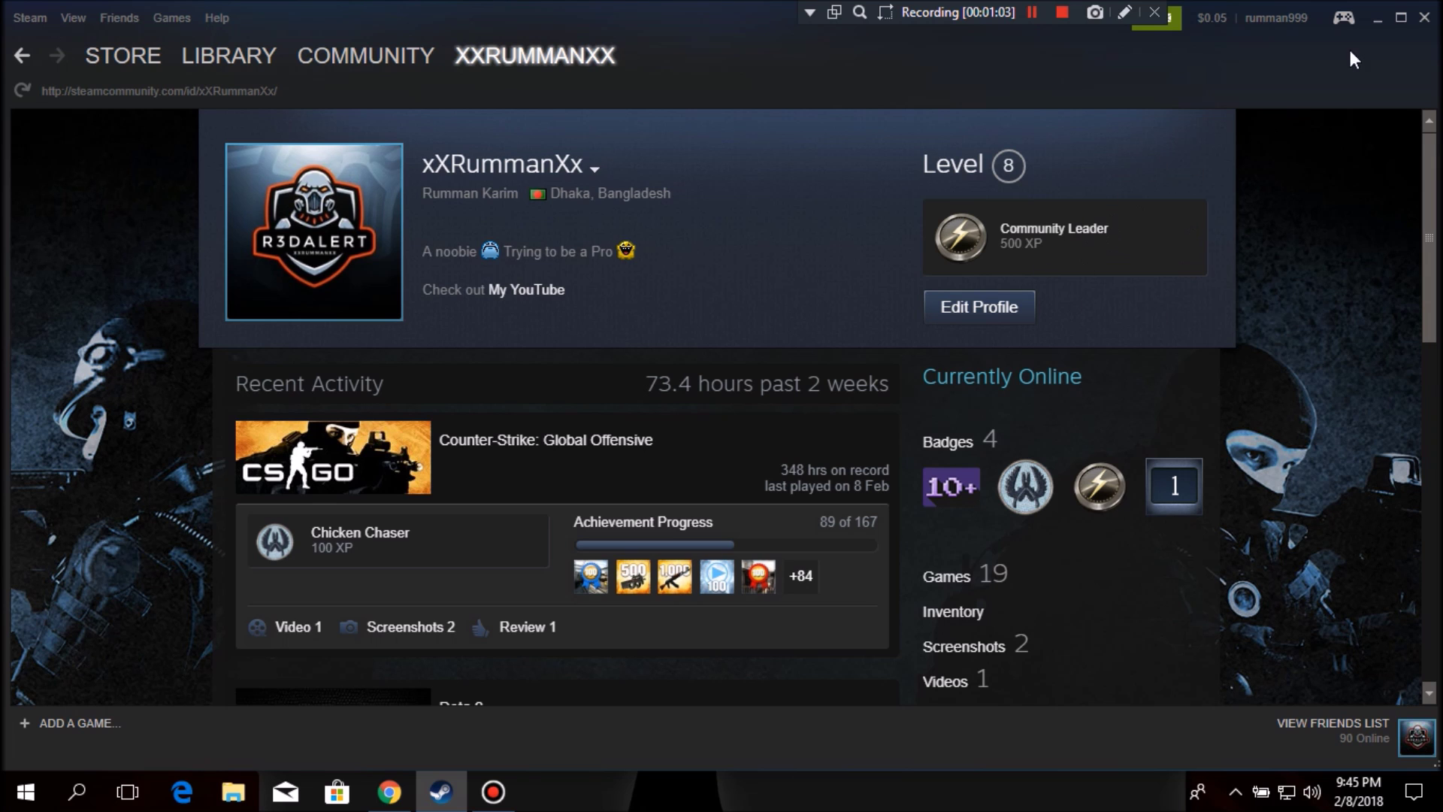
pyautogui.click(1377, 19)
# Switch to Chrome and bring up ZenVPN to check its connection status.
pyautogui.click(388, 791)
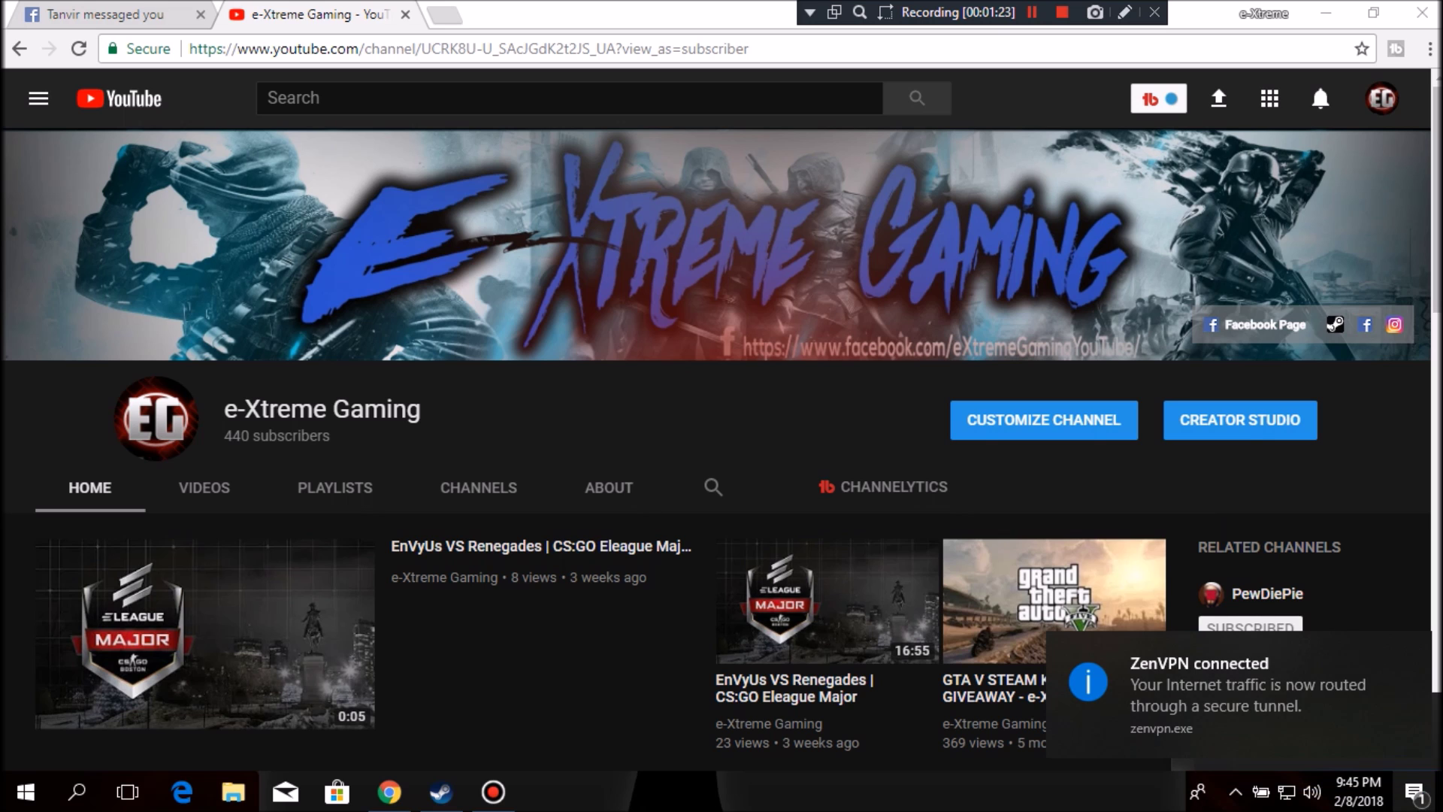
pyautogui.click(1414, 792)
pyautogui.click(1235, 792)
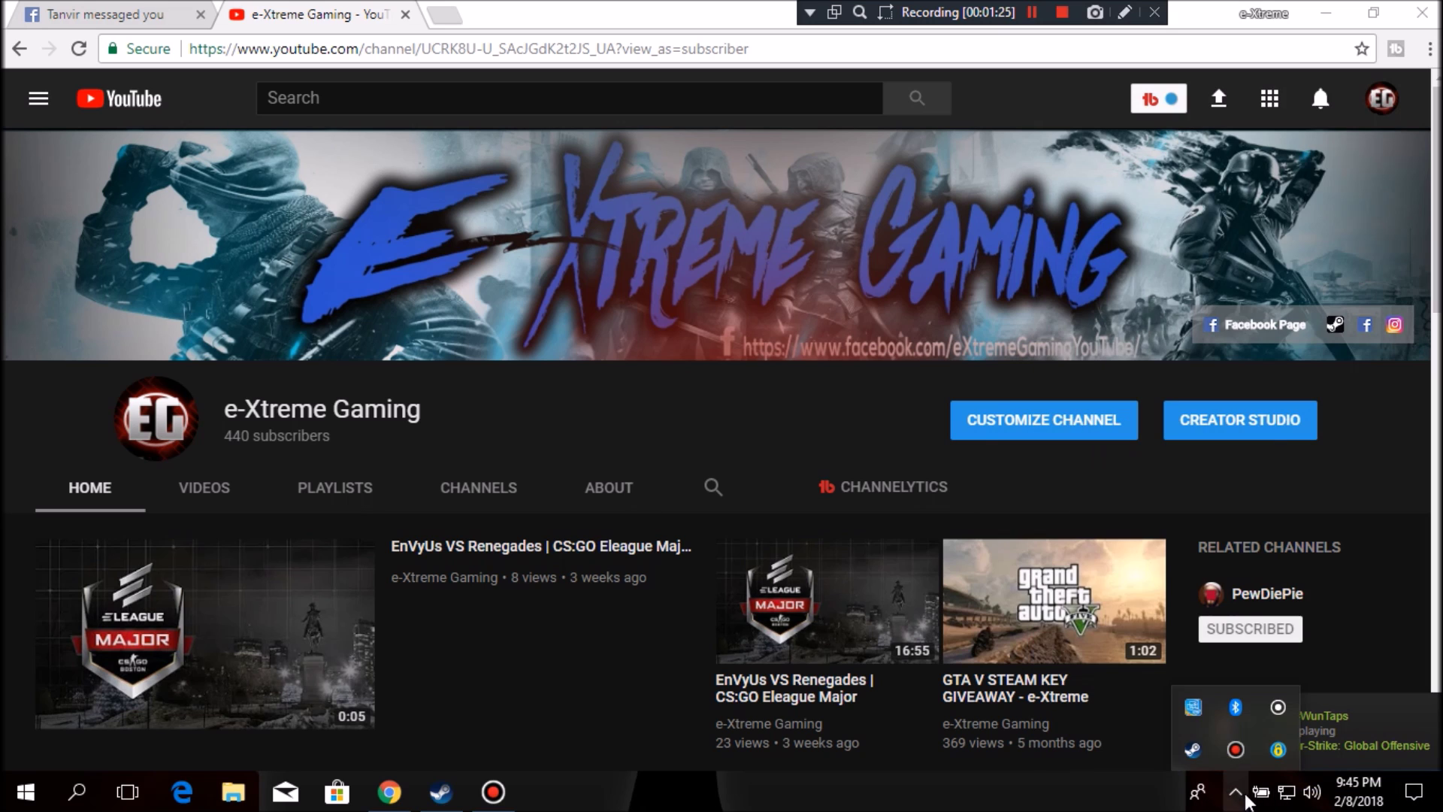
pyautogui.click(1248, 752)
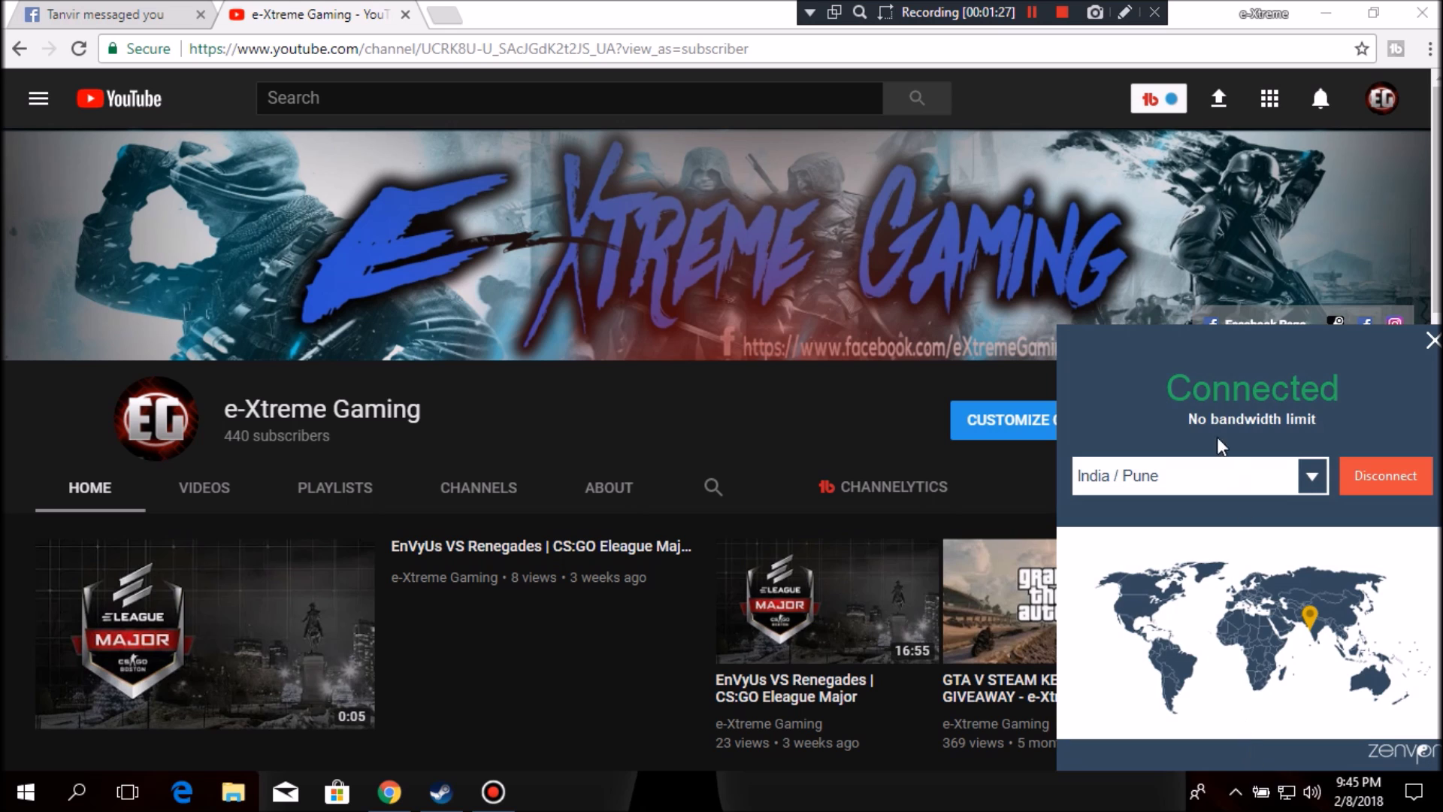
# Search for "my location" in a new browser tab and check the detected country.
pyautogui.click(444, 16)
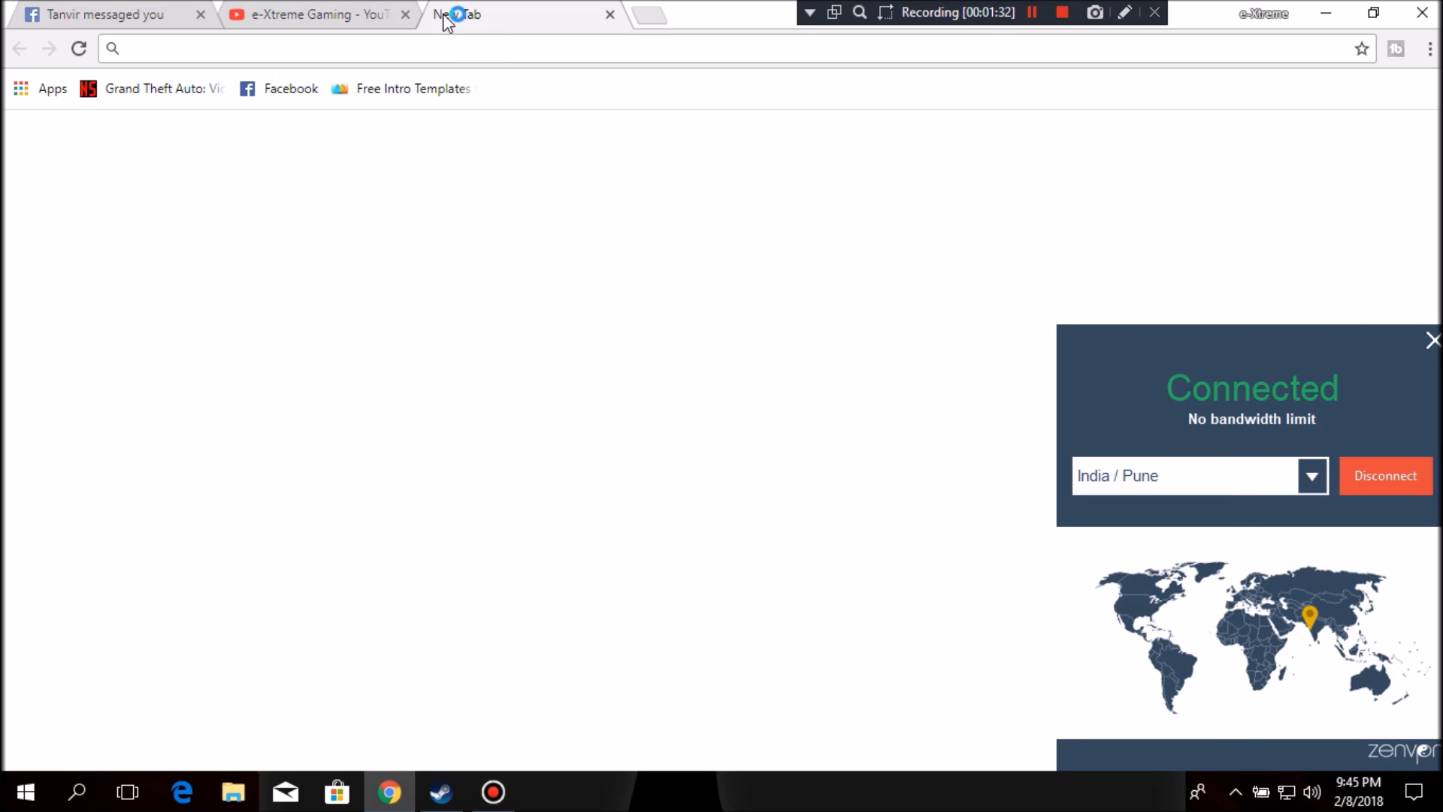
pyautogui.write('my locat')
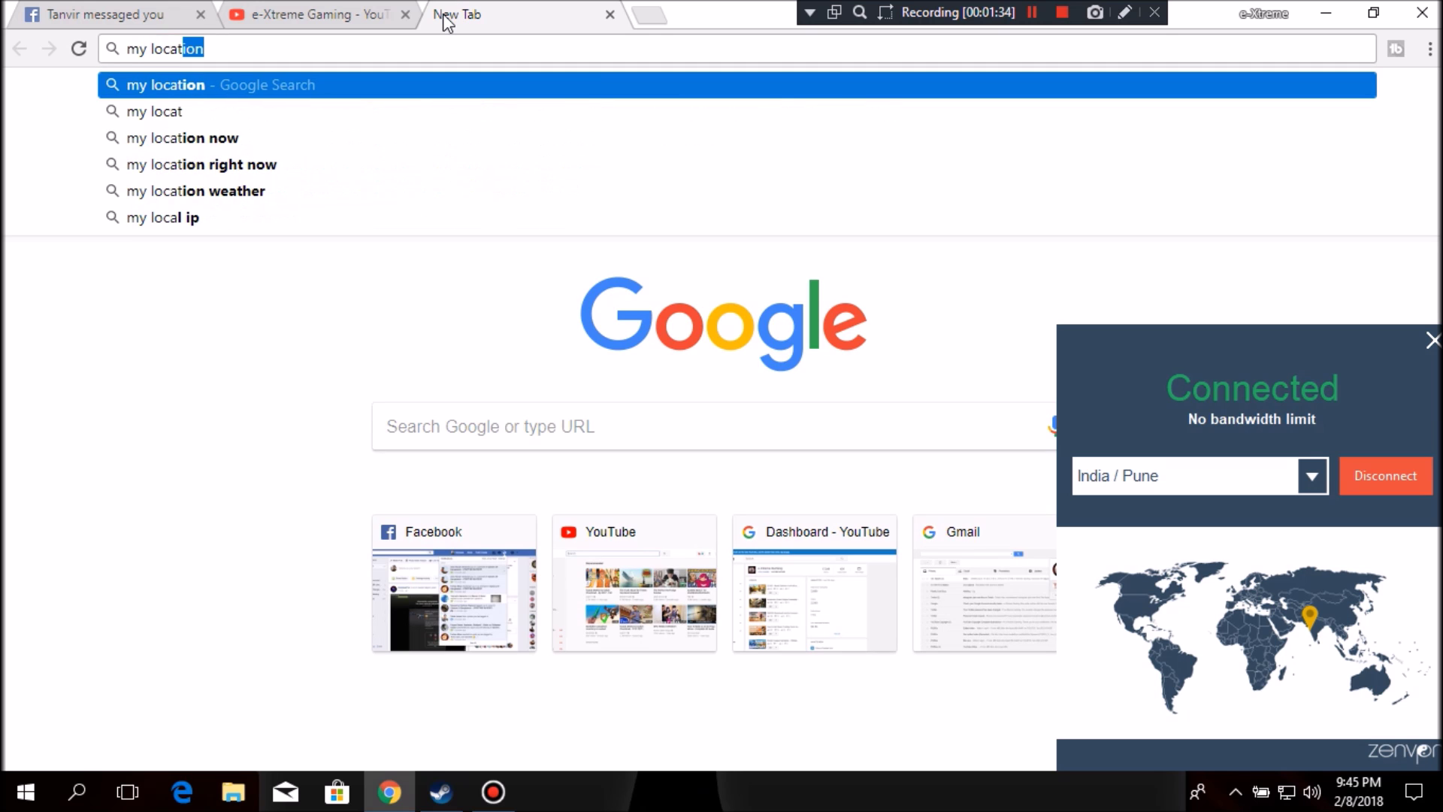
pyautogui.write('ion')
pyautogui.press('Return')
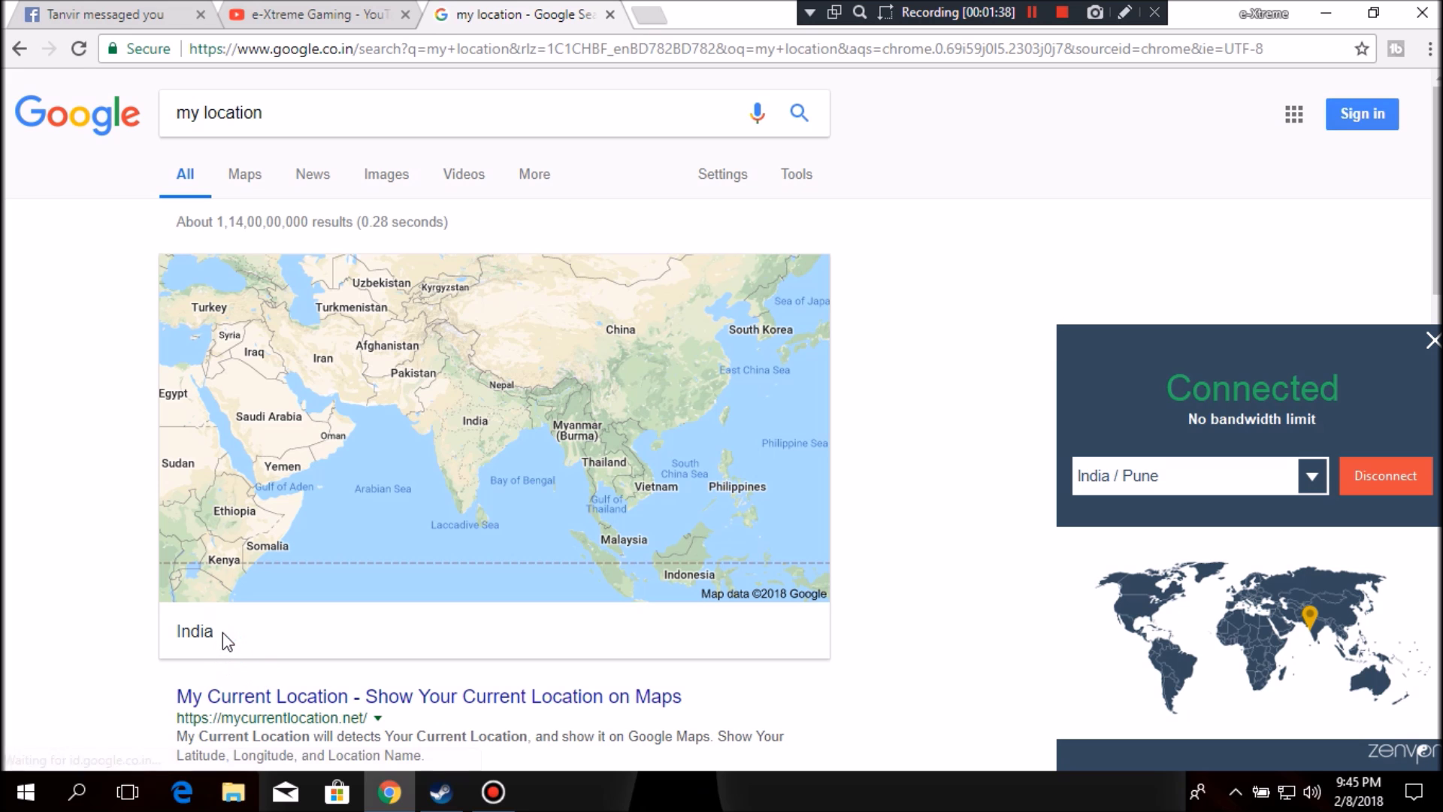
pyautogui.moveTo(223, 633); pyautogui.dragTo(154, 633)
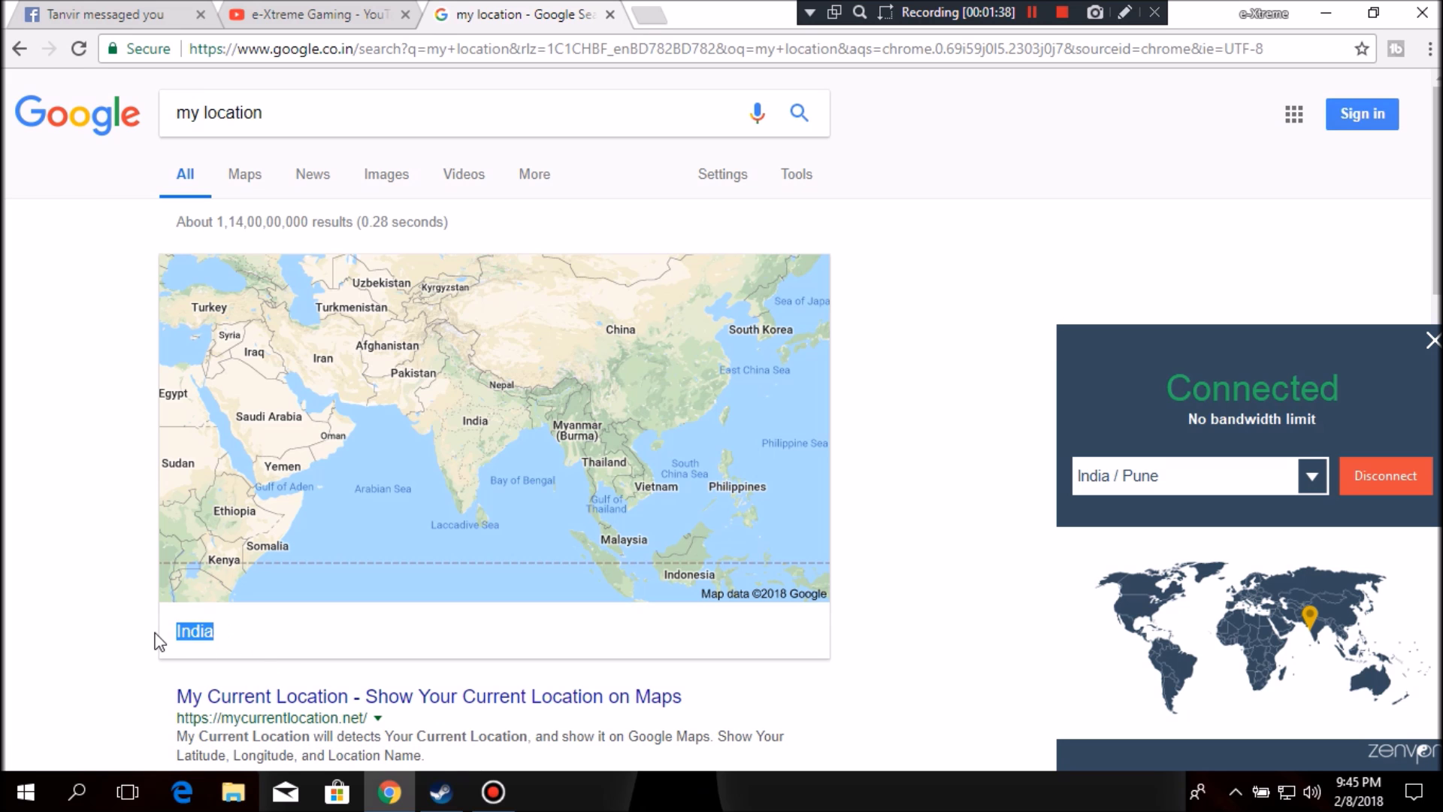
# Close the location search tab and minimize the browser to return to the desktop.
pyautogui.click(610, 14)
pyautogui.click(1344, 15)
pyautogui.rightClick(1199, 114)
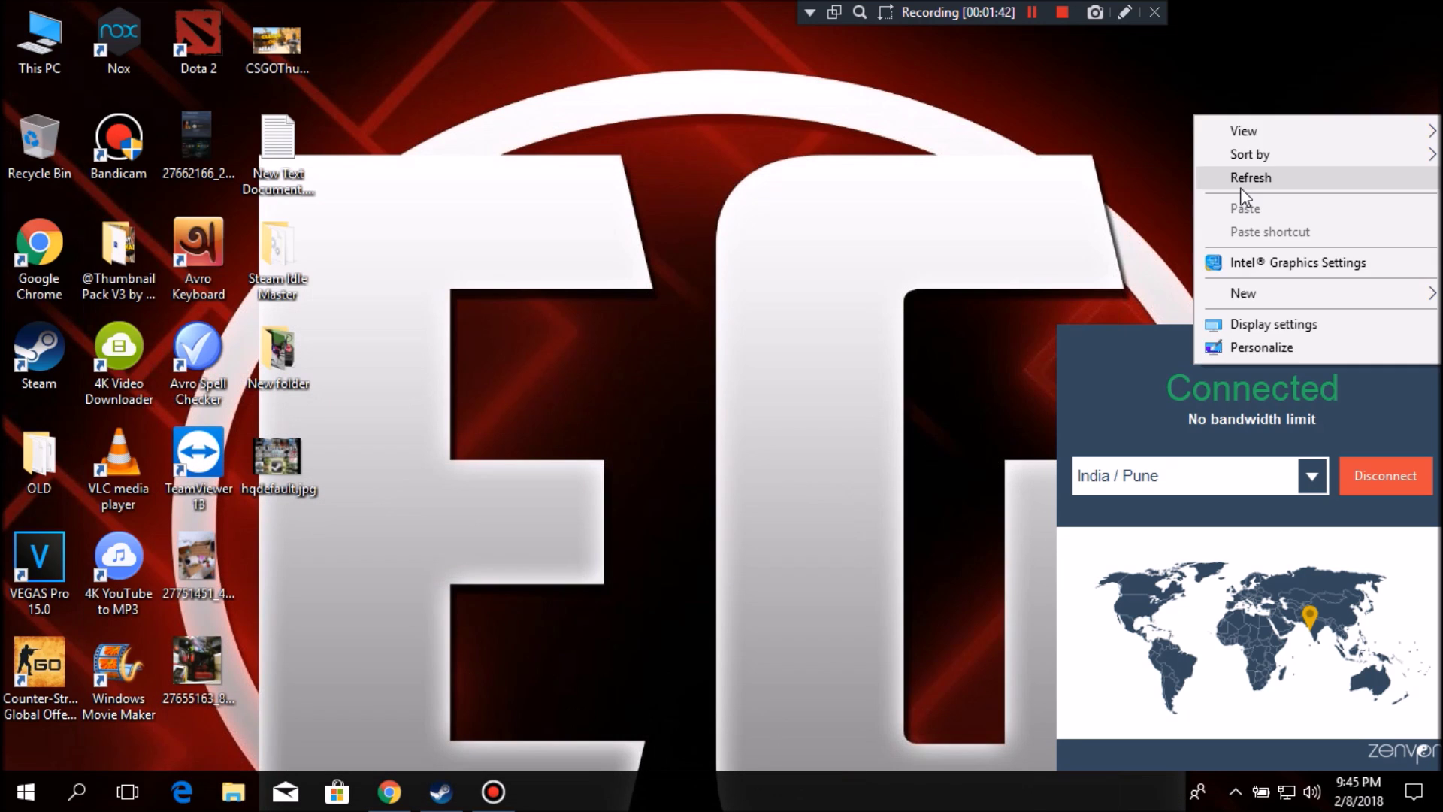
pyautogui.press('Escape')
# Switch to Steam and try to view the account details from the Account section of its settings.
pyautogui.click(441, 791)
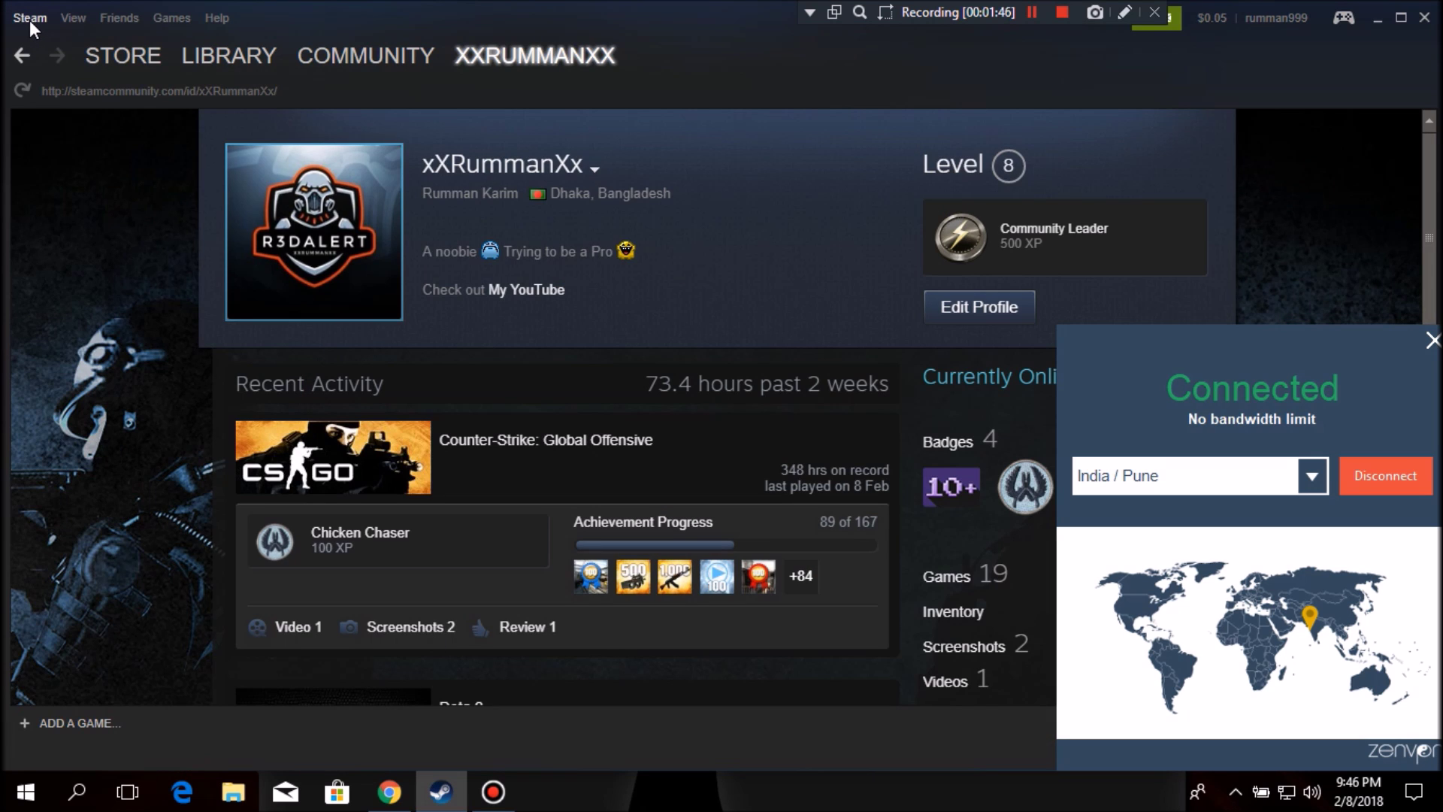
pyautogui.click(30, 20)
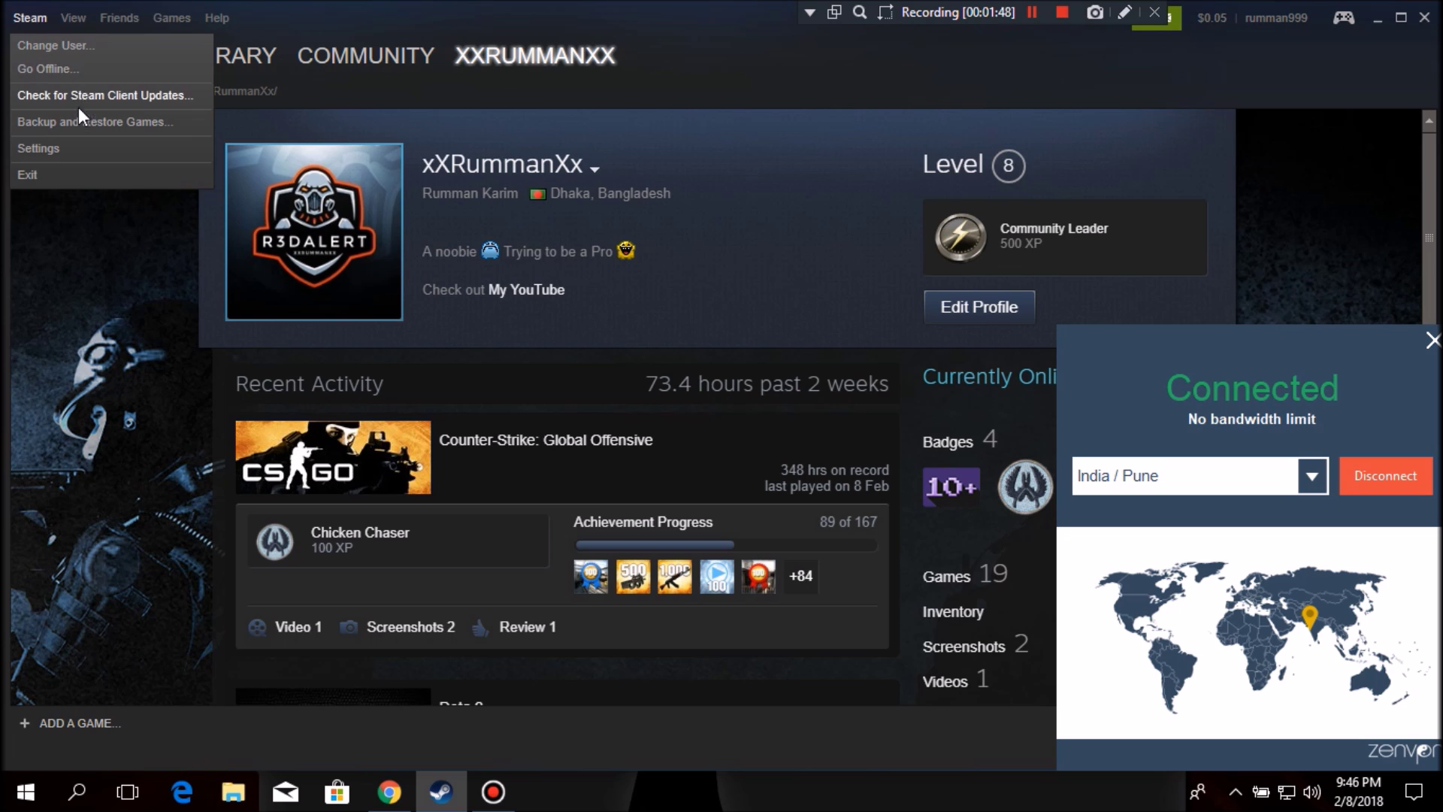
pyautogui.click(54, 149)
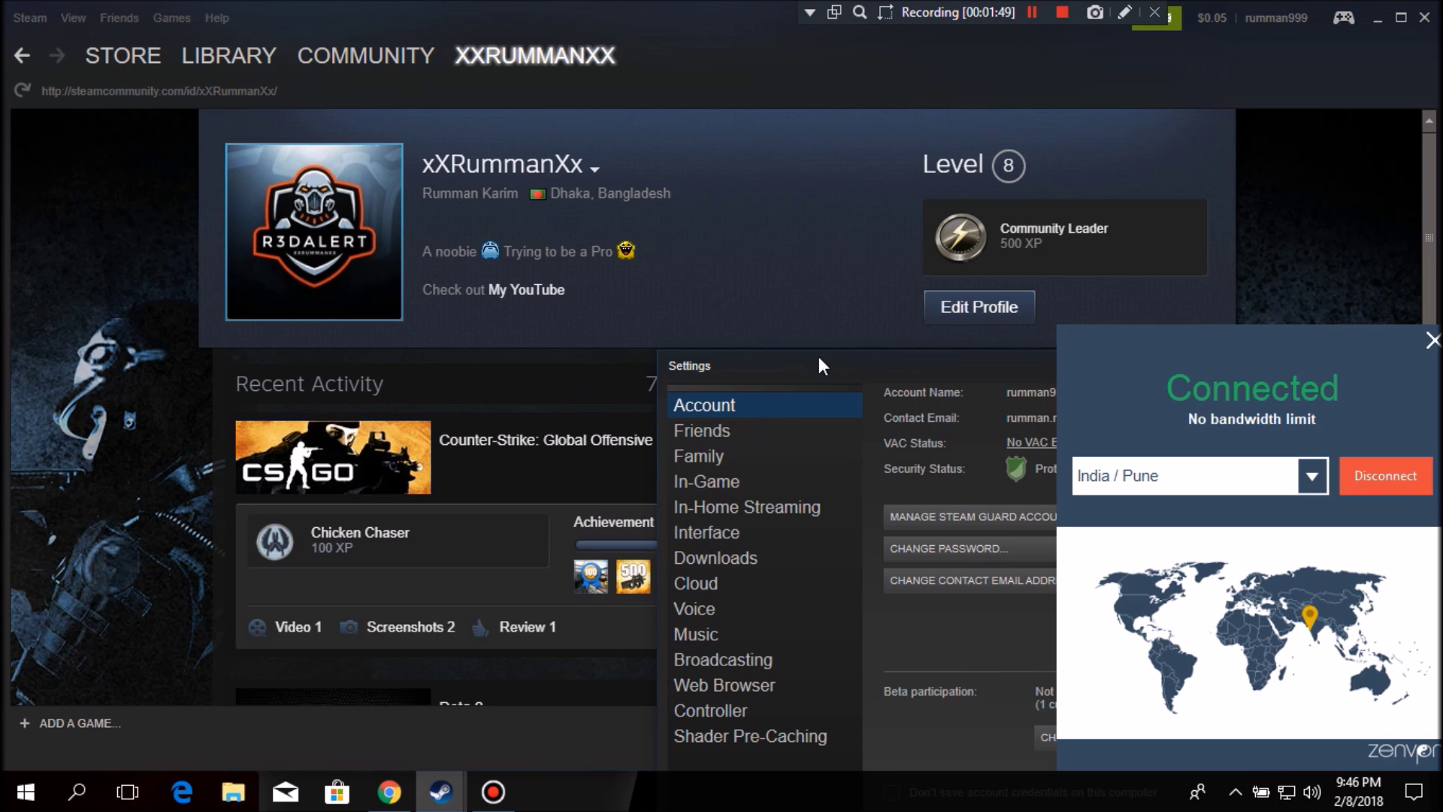
pyautogui.moveTo(819, 366); pyautogui.dragTo(380, 92)
pyautogui.click(1239, 793)
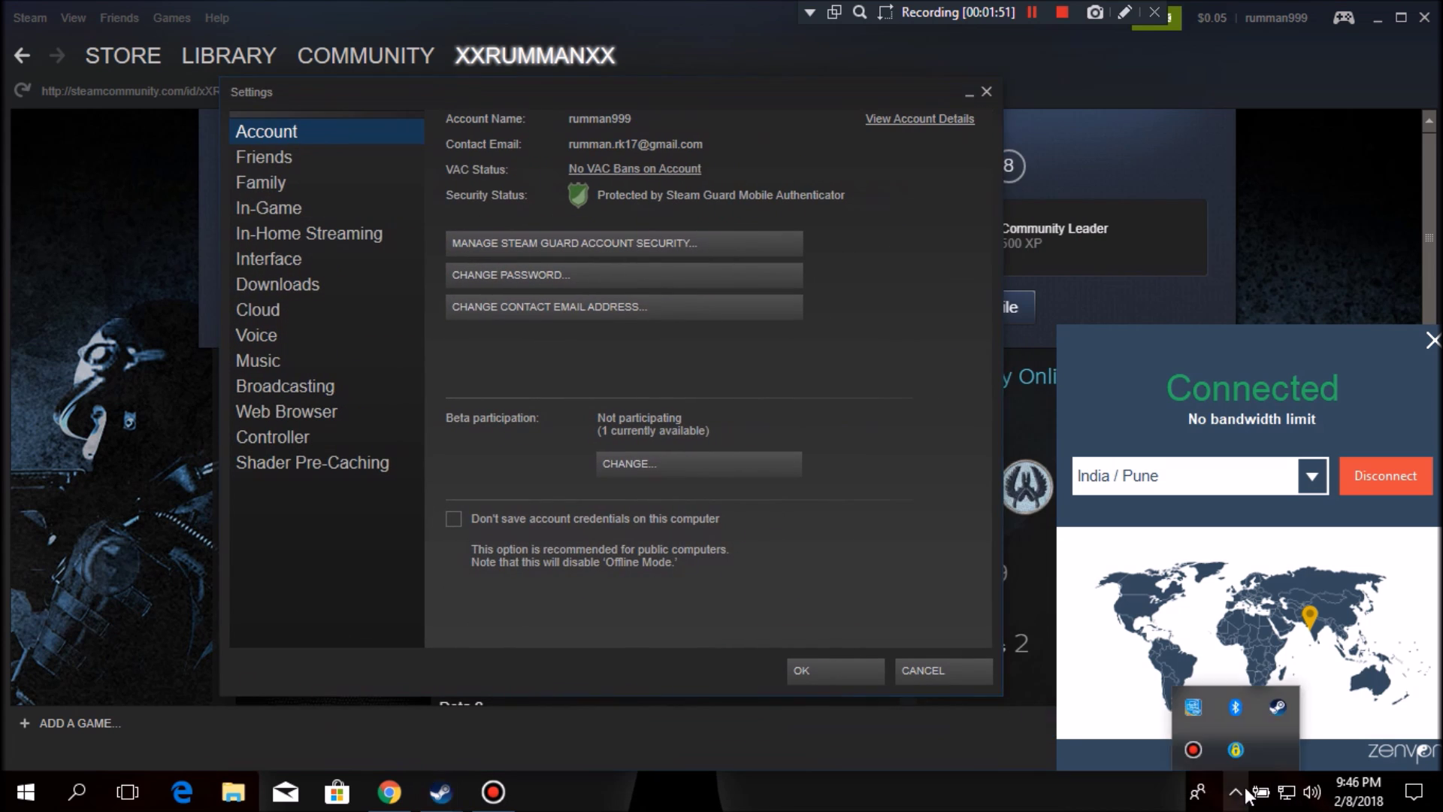
pyautogui.click(715, 110)
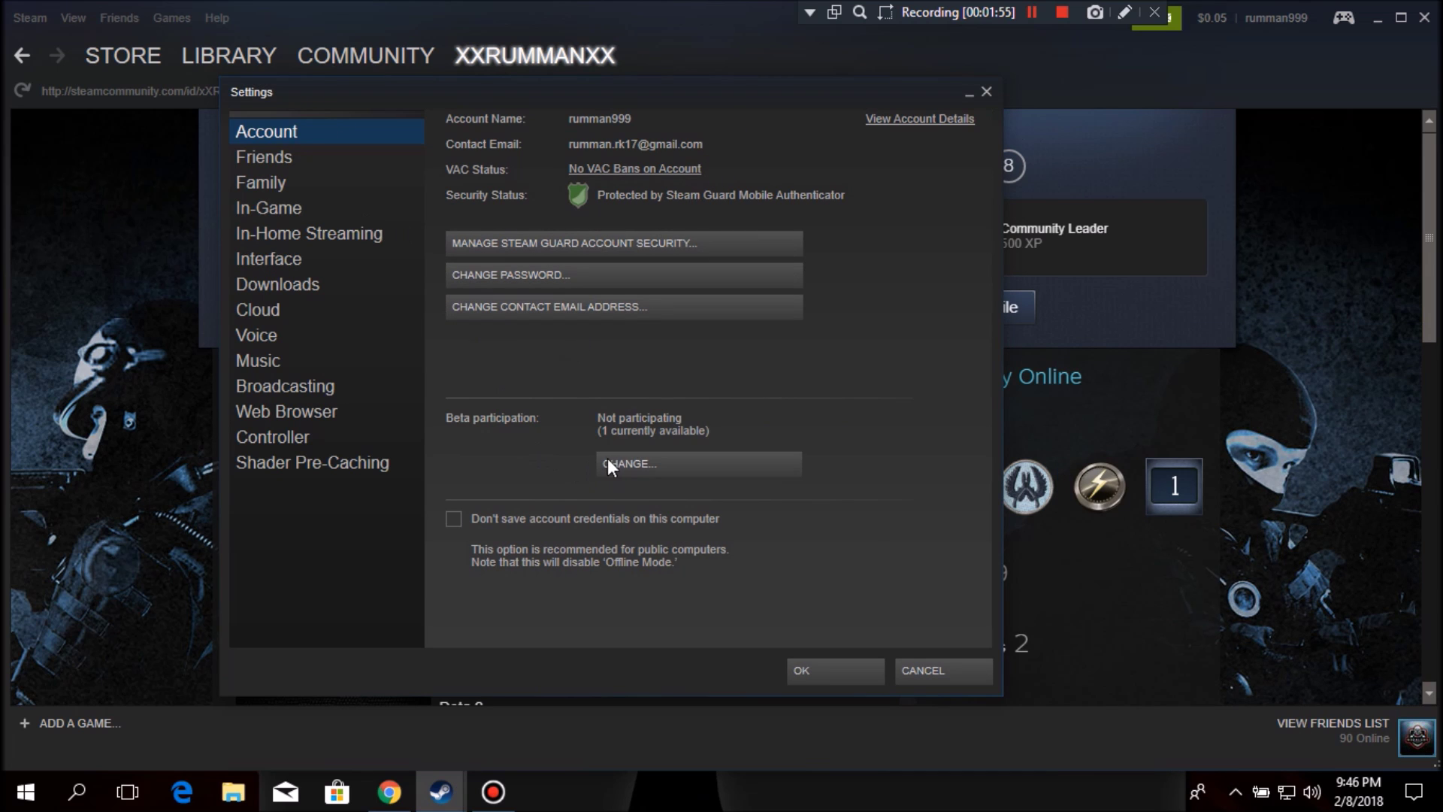
pyautogui.click(929, 122)
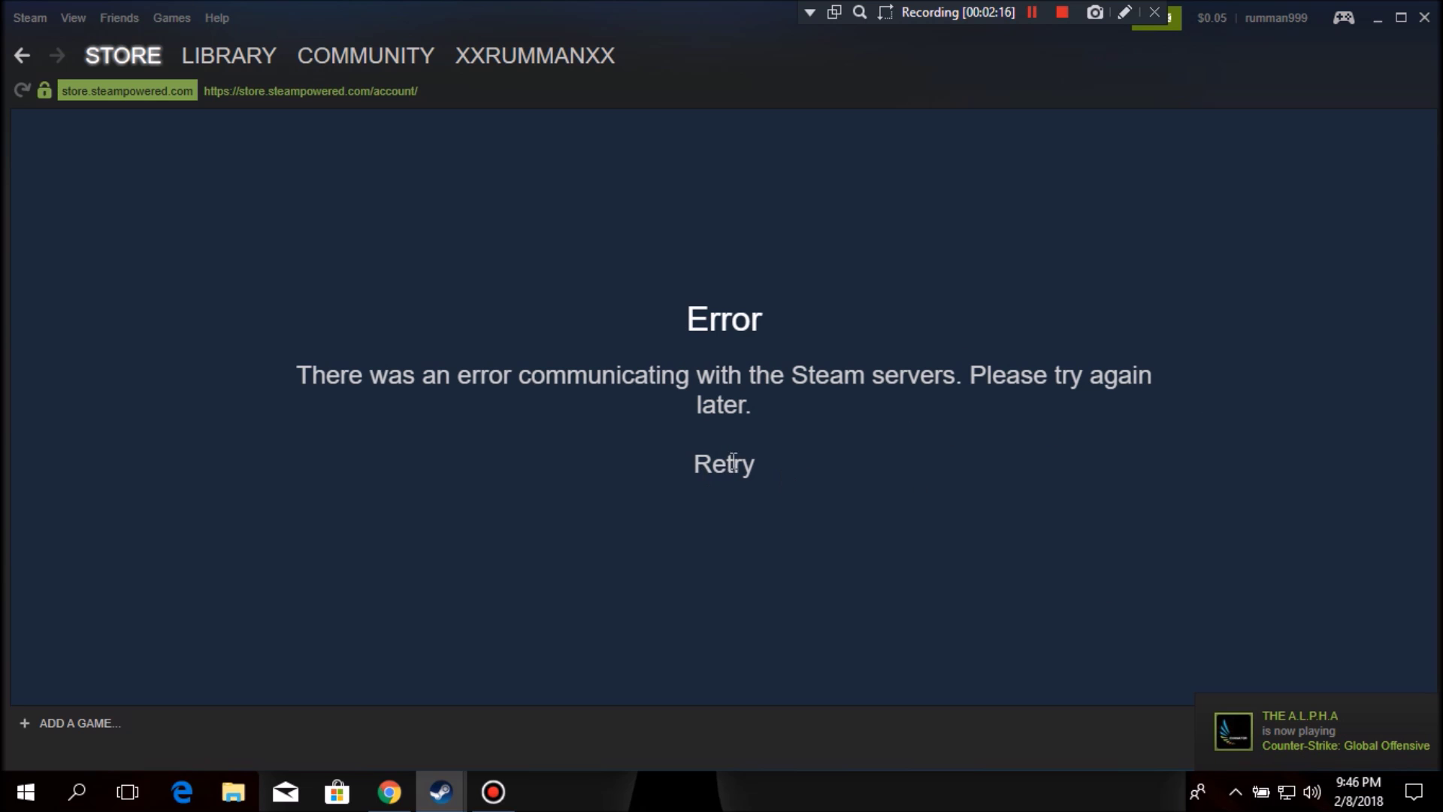
# Retry loading the Steam account page, and cancel the Settings window.
pyautogui.click(733, 460)
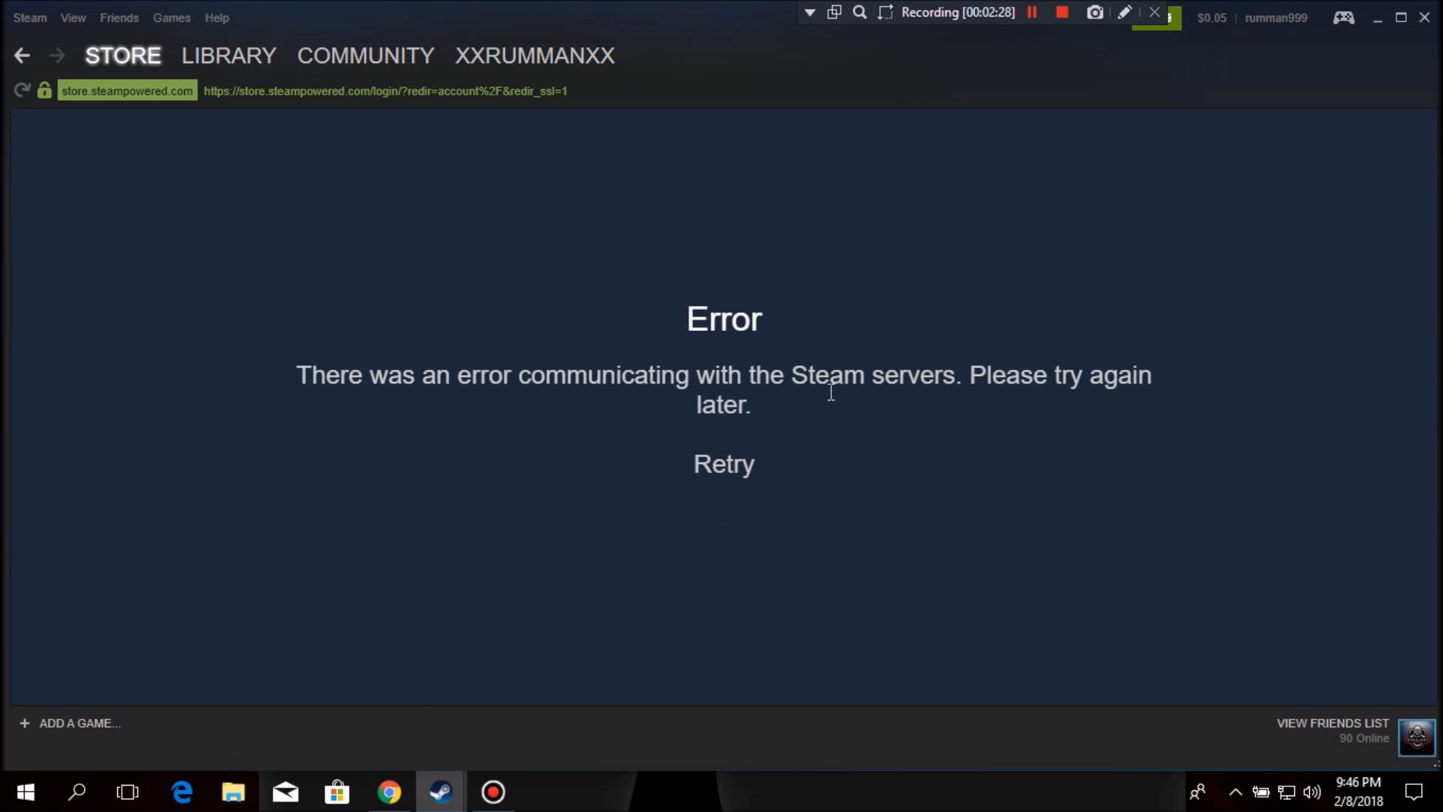
pyautogui.click(752, 466)
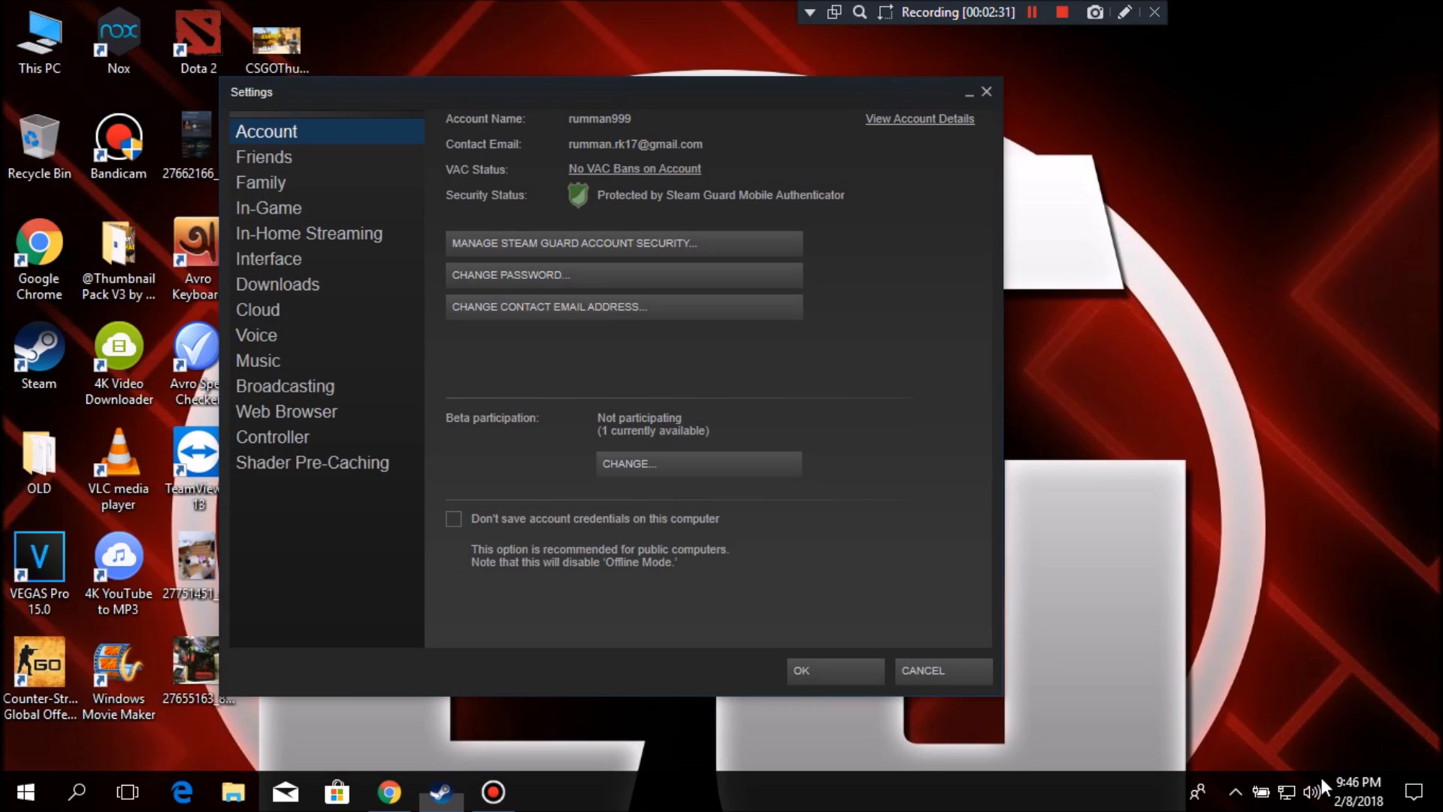
pyautogui.click(924, 672)
# Reopen the Steam window from the system tray and try viewing the account details from its settings again.
pyautogui.click(1235, 792)
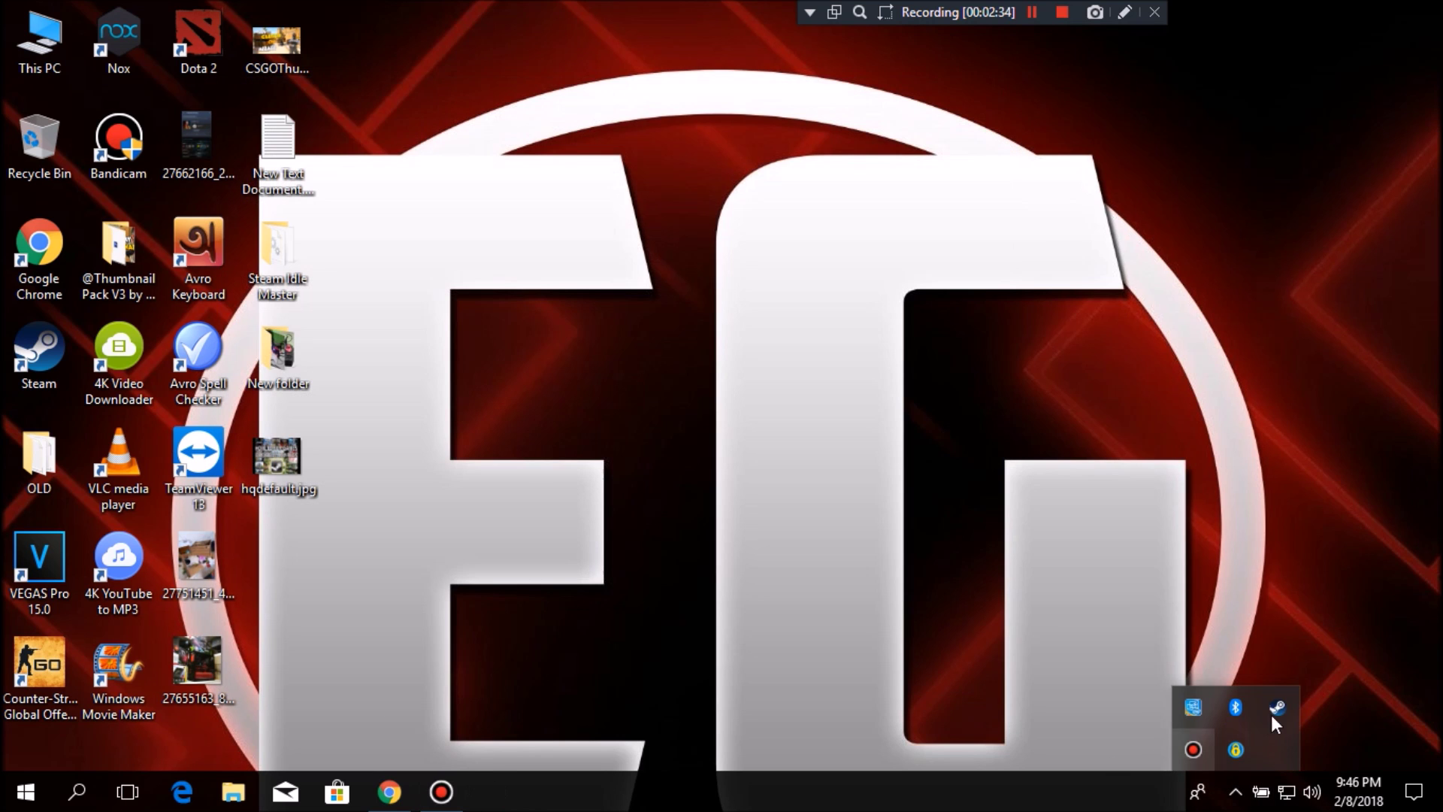
pyautogui.click(1278, 707)
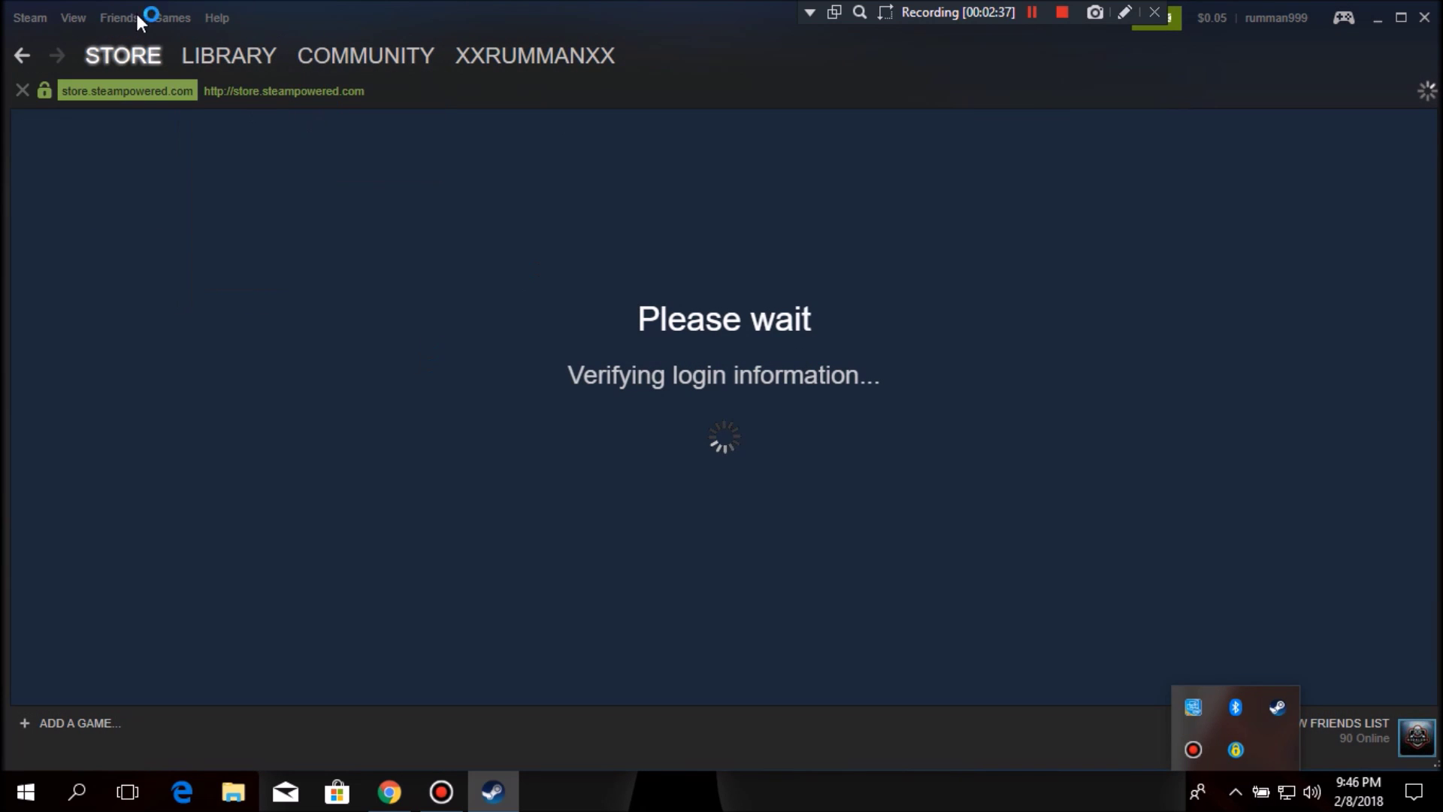
pyautogui.click(35, 15)
pyautogui.click(72, 147)
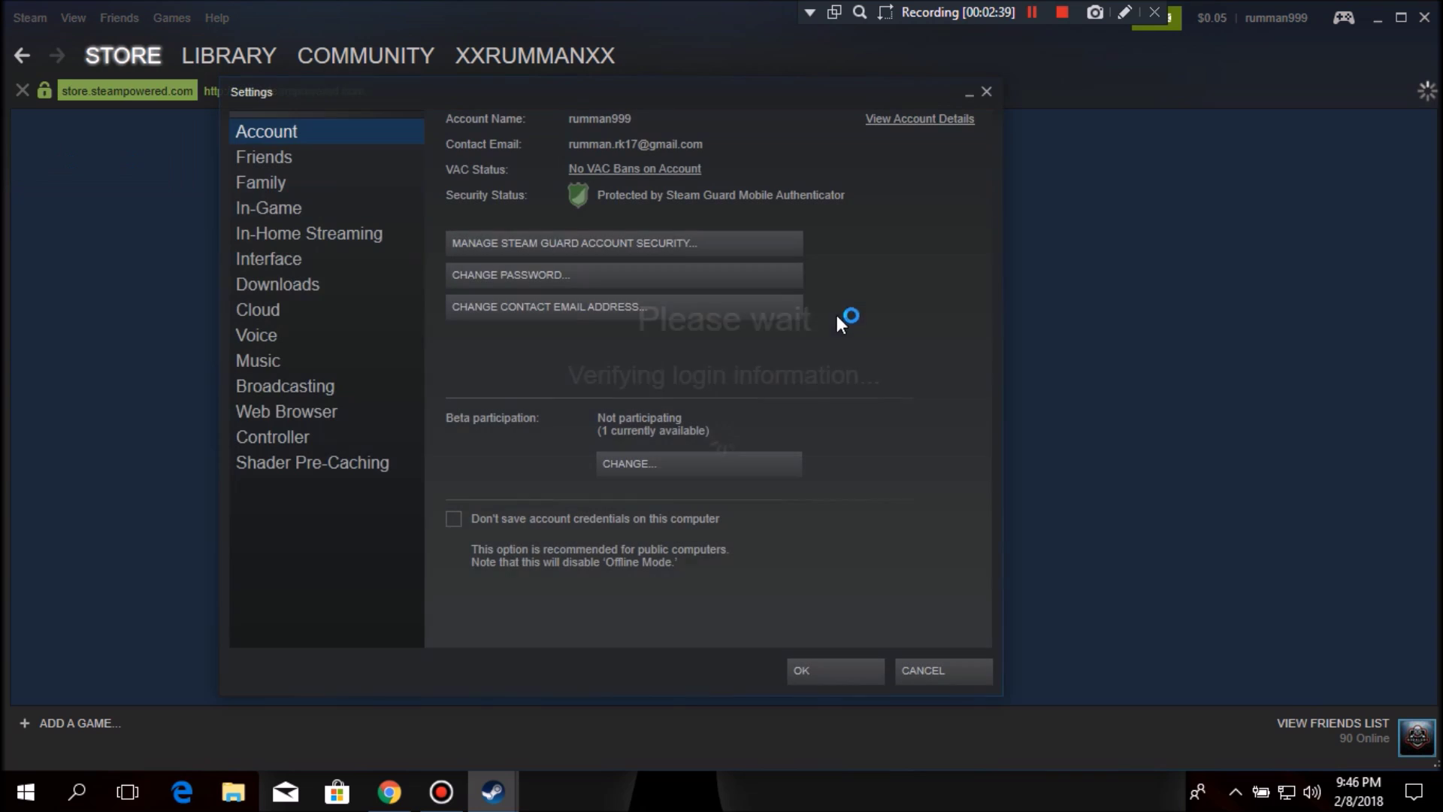
pyautogui.click(919, 118)
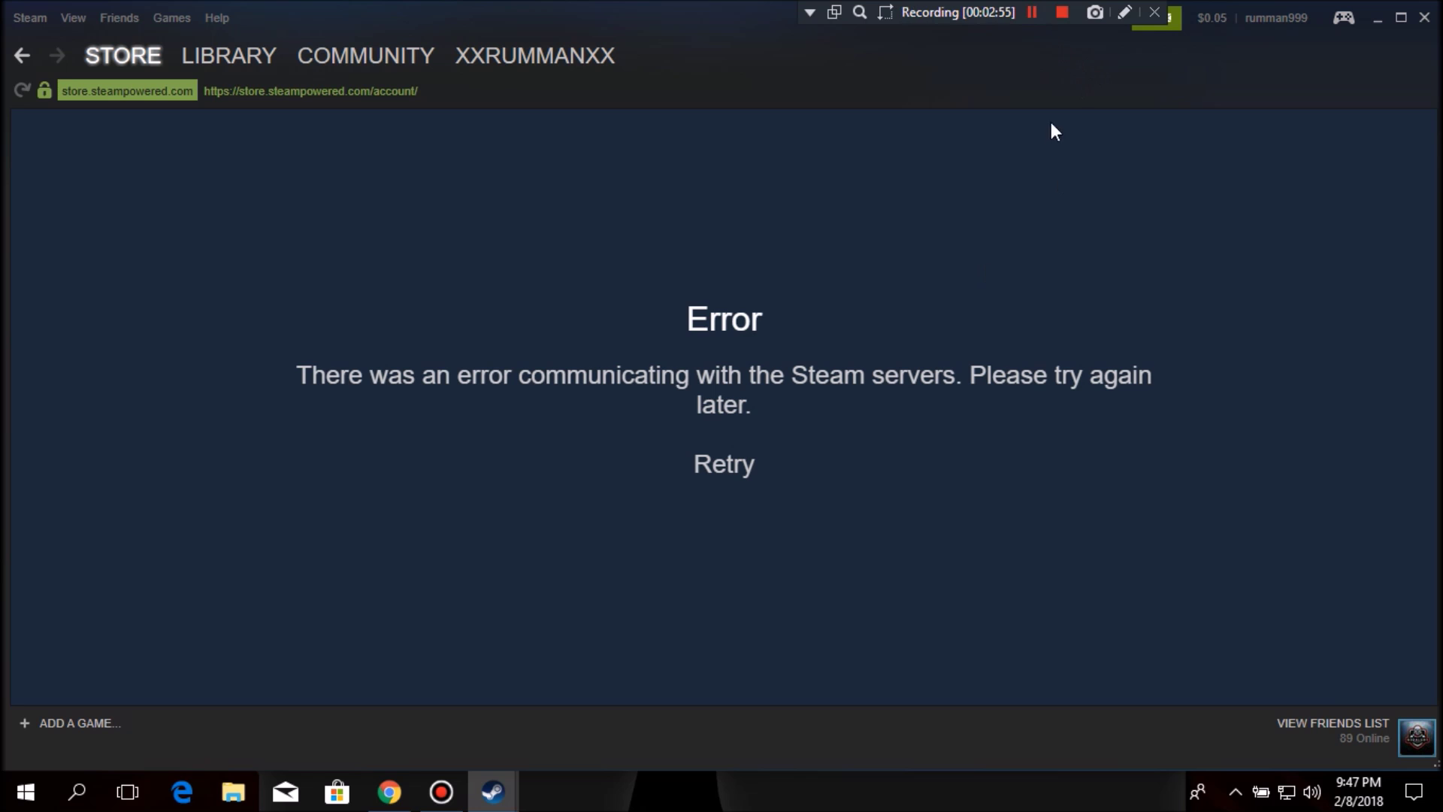
# Close the Steam window and exit Steam completely from the system tray.
pyautogui.hotkey('alt', 'F4')
pyautogui.click(1236, 791)
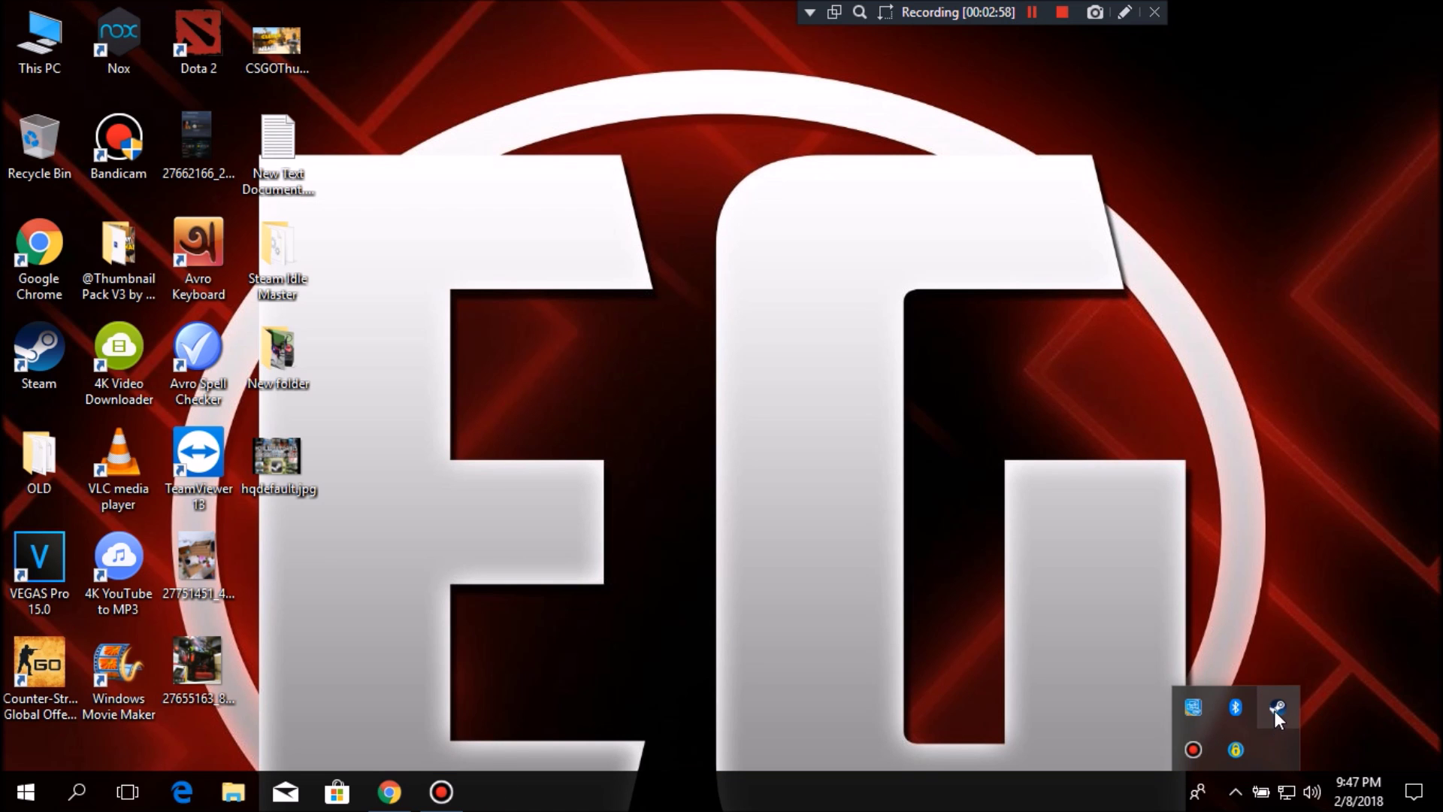
pyautogui.rightClick(1276, 708)
pyautogui.click(1192, 696)
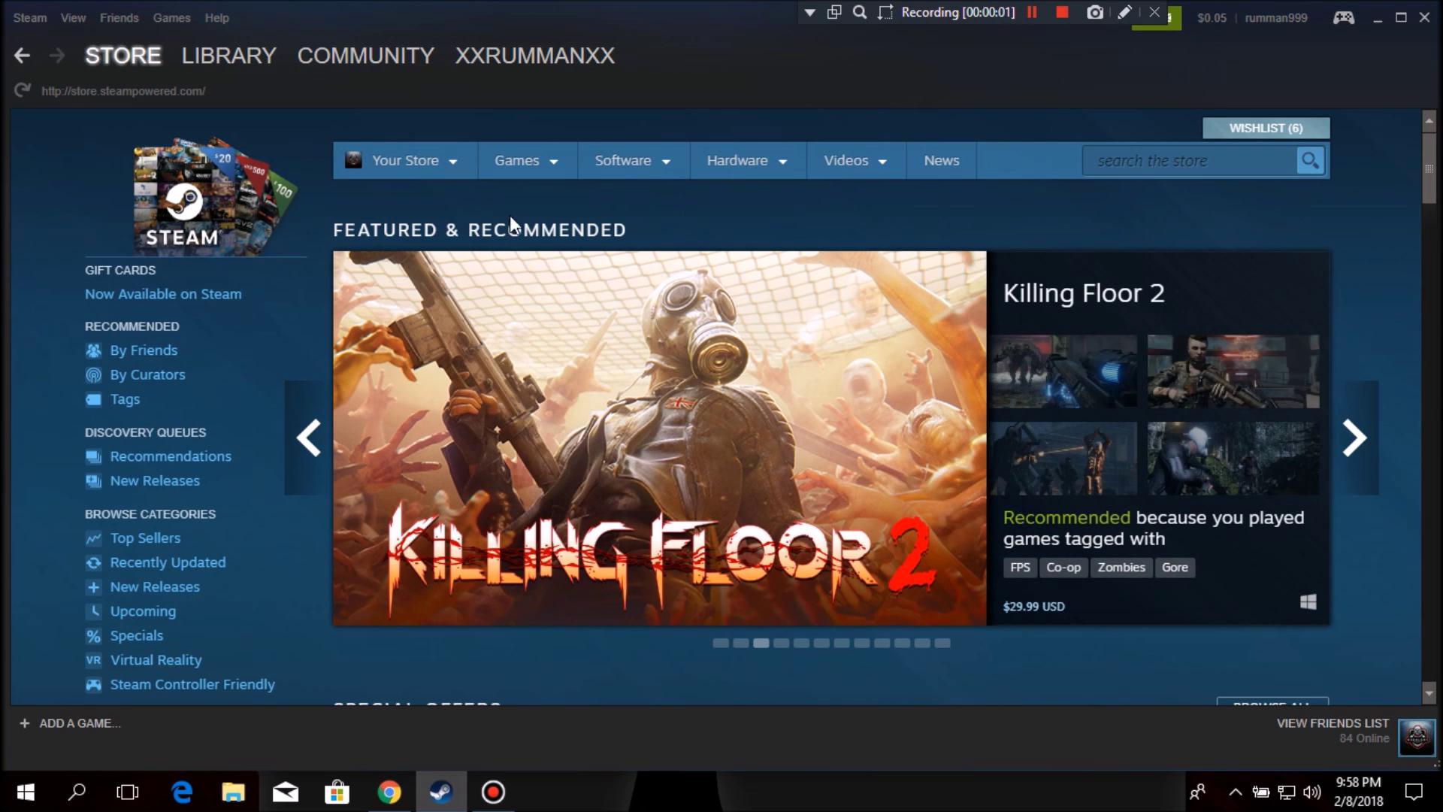
# View the account details from the Account section of Steam's settings, and close the Settings window.
pyautogui.click(28, 21)
pyautogui.click(38, 148)
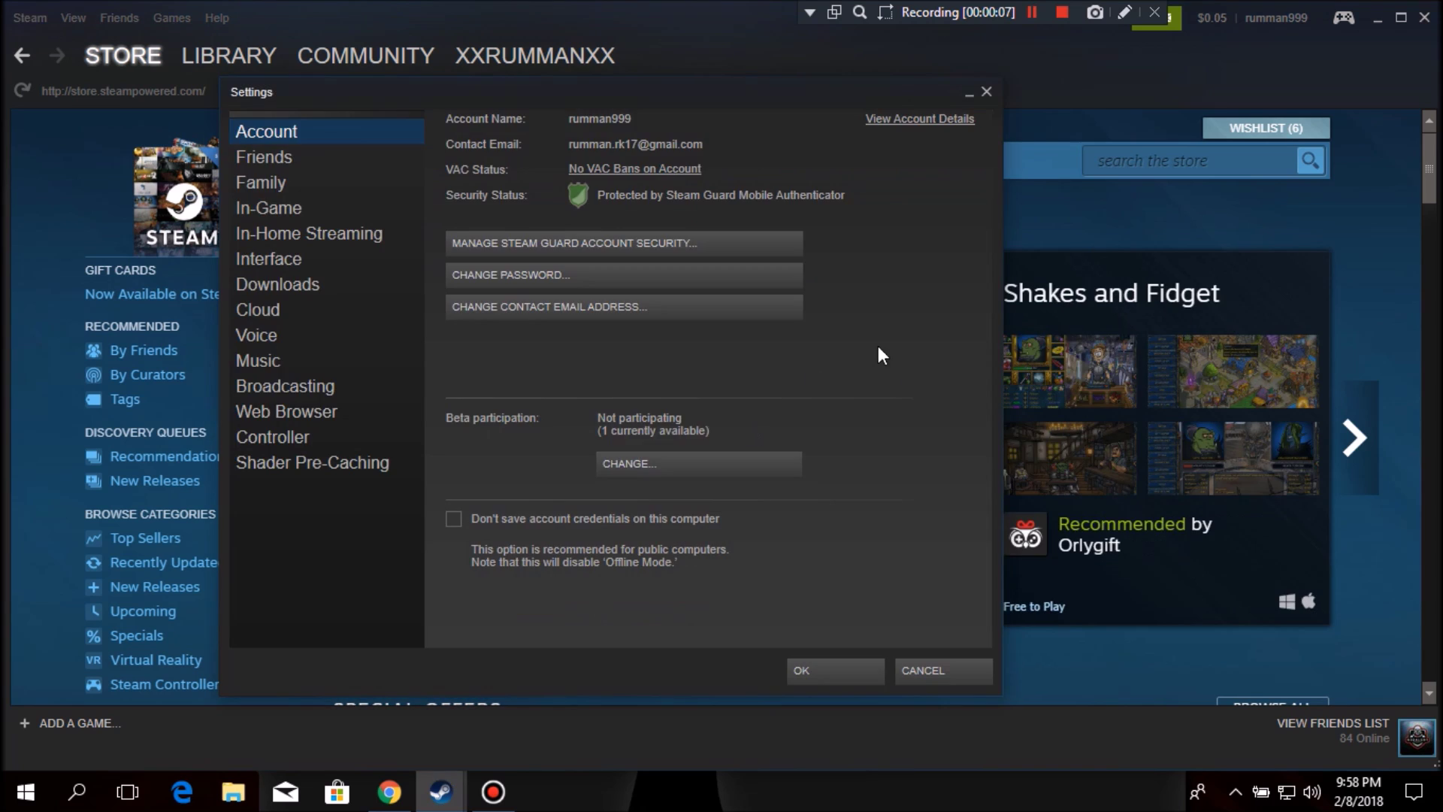
pyautogui.click(933, 121)
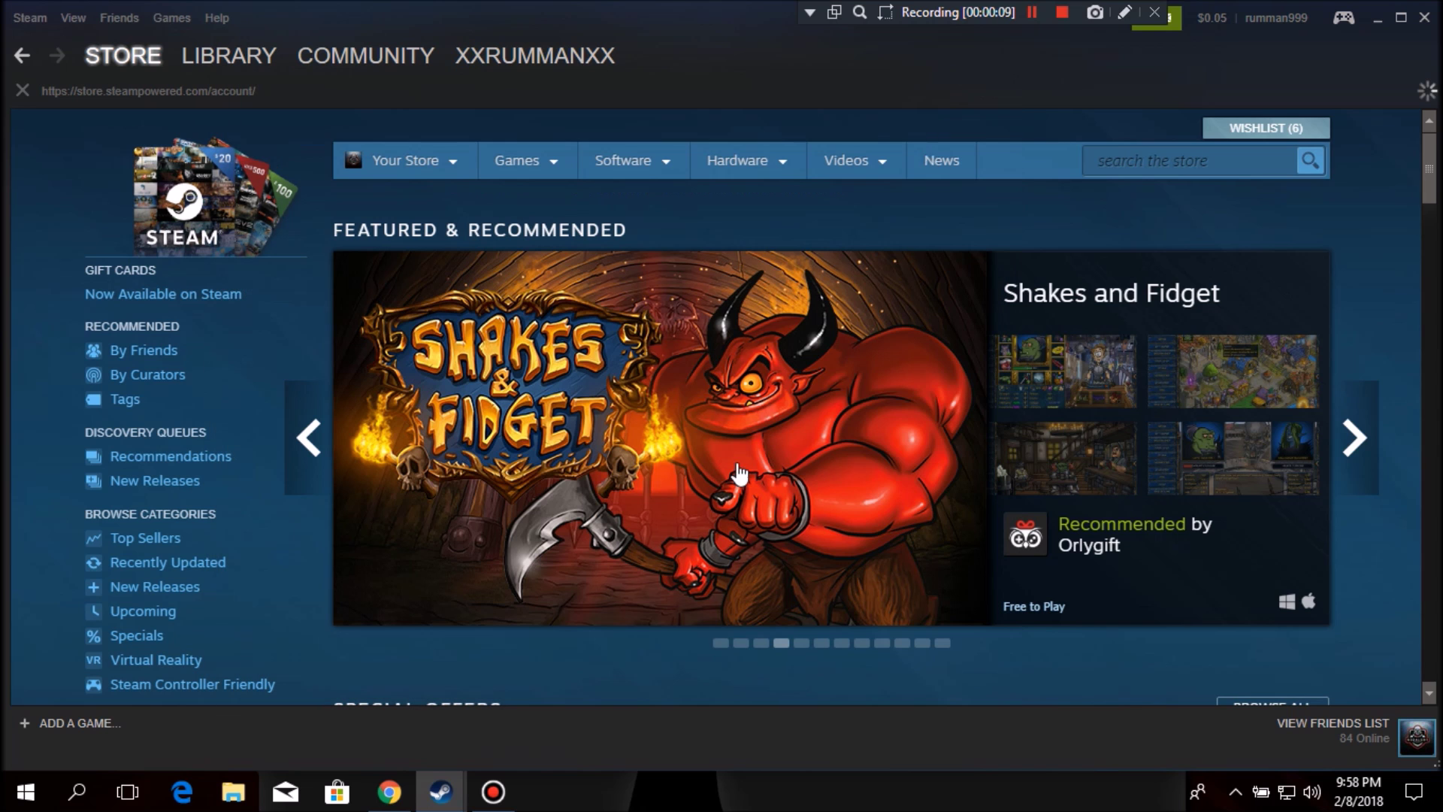
pyautogui.moveTo(440, 792)
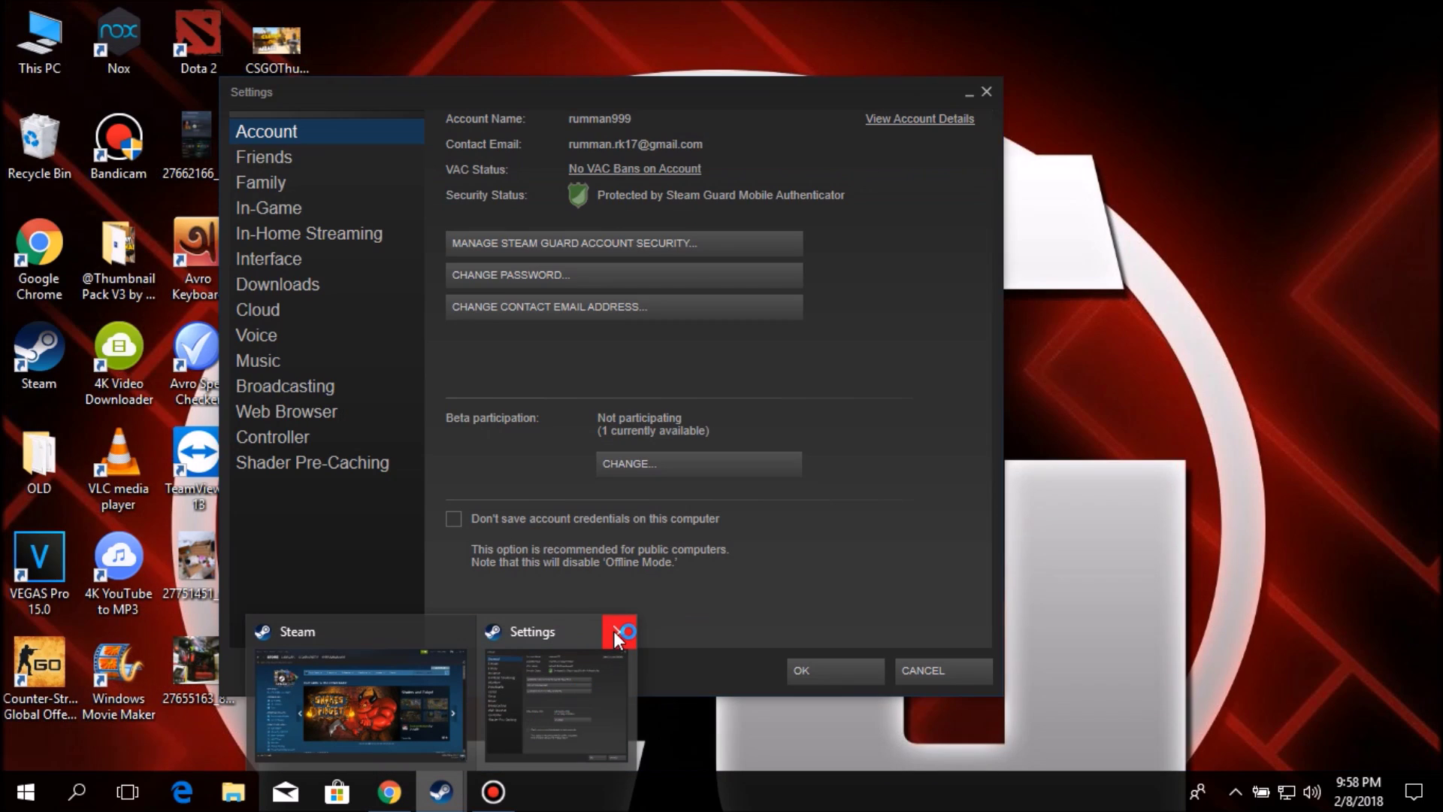
pyautogui.click(619, 631)
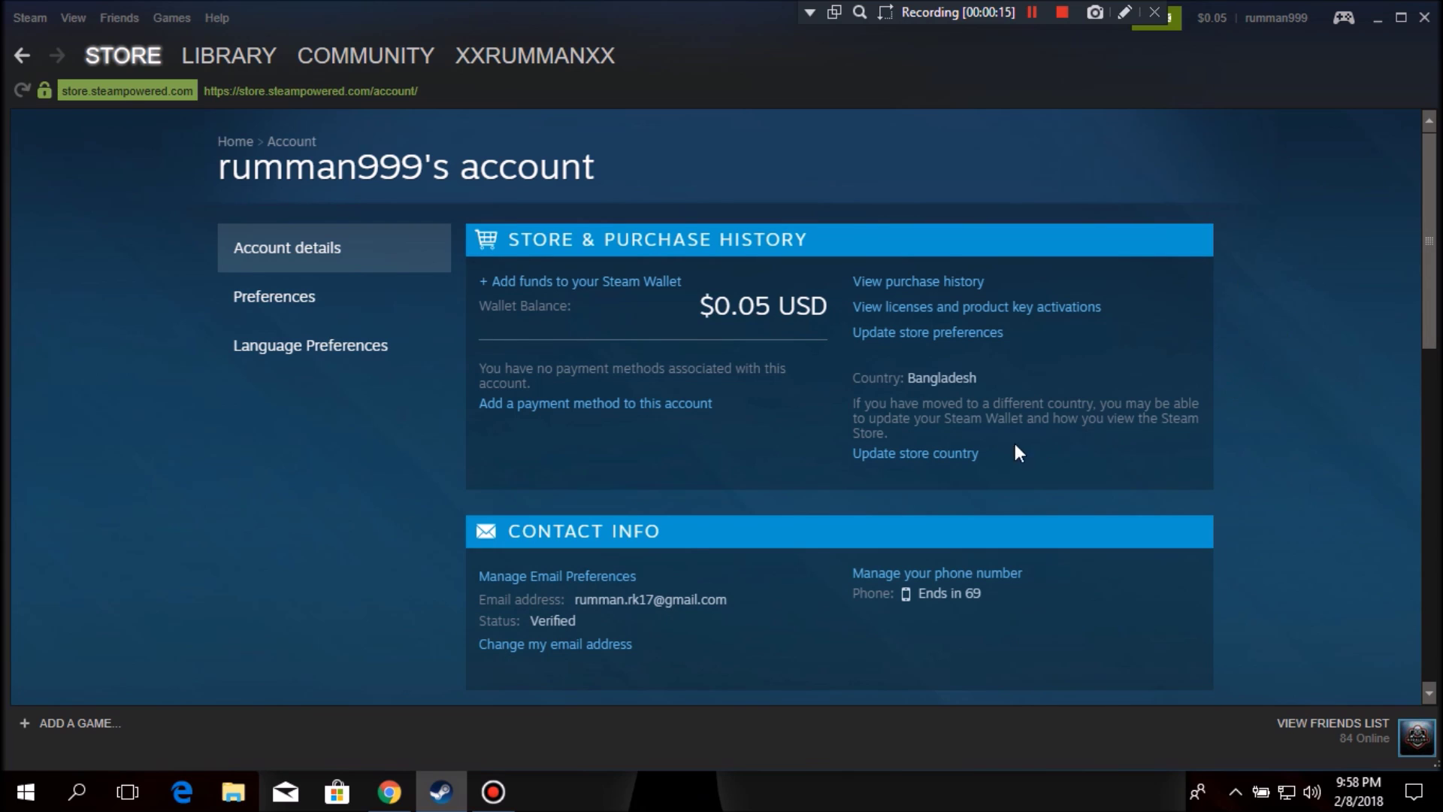
# Start updating the store country from the account page and choose India as the country of residence.
pyautogui.click(948, 454)
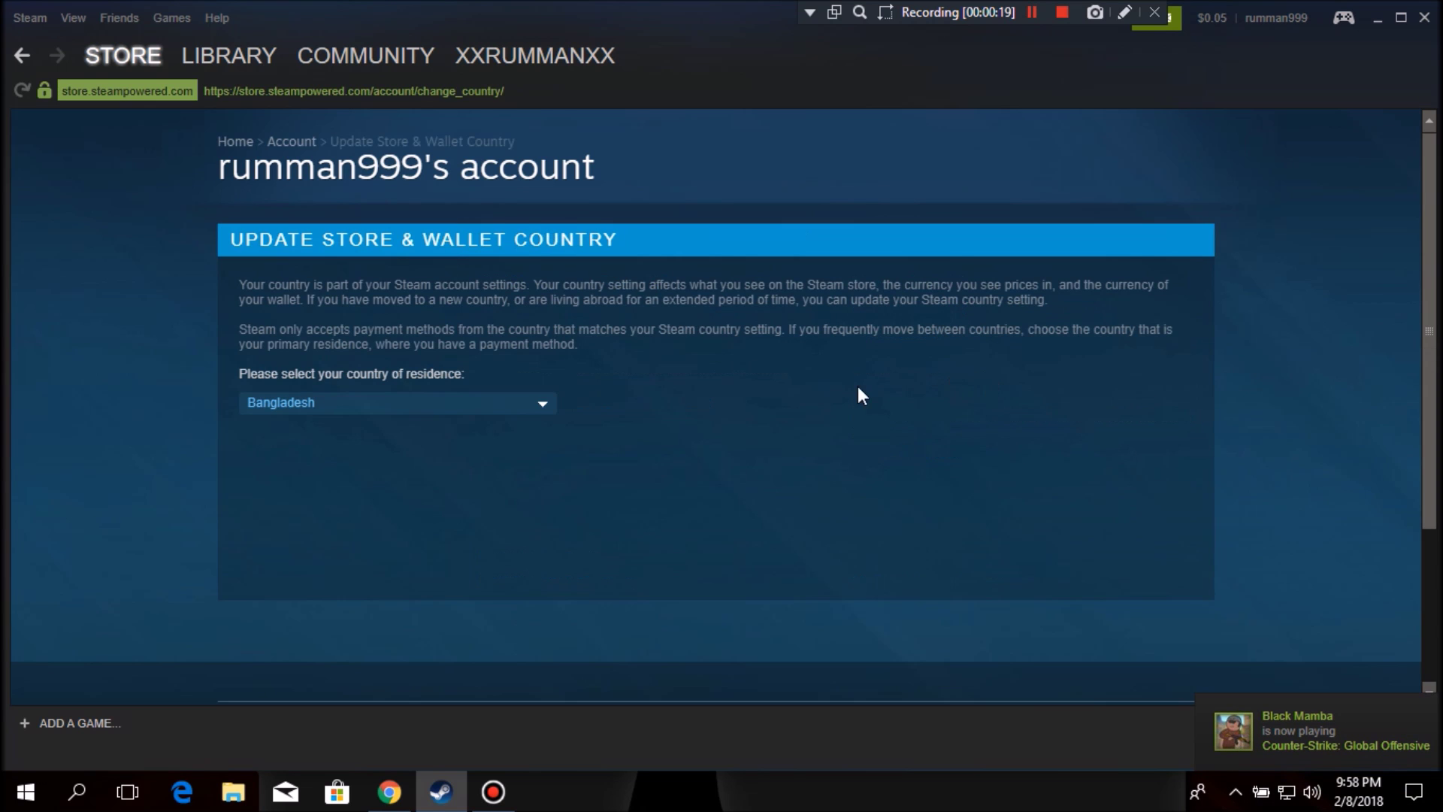
pyautogui.click(512, 406)
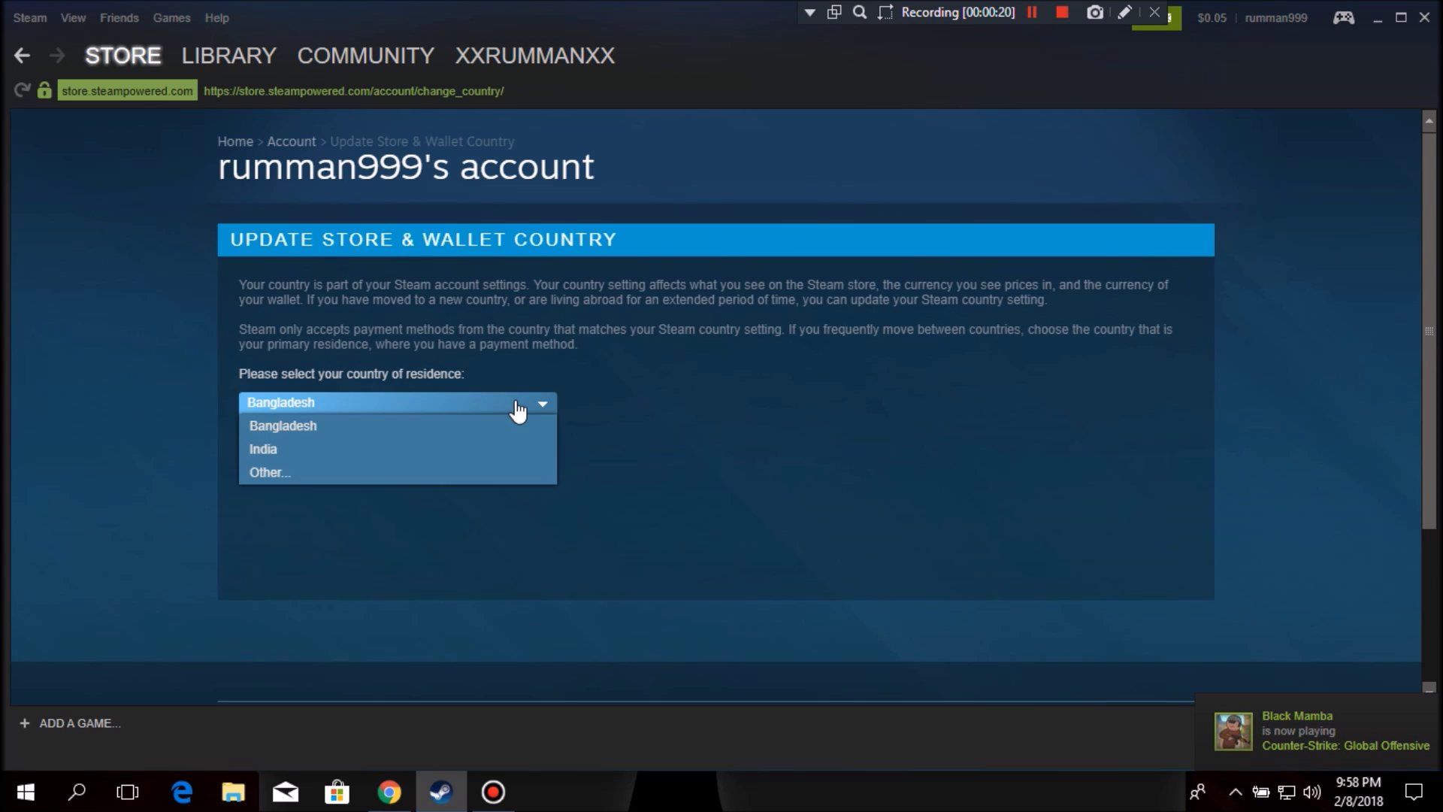
pyautogui.click(486, 451)
pyautogui.scroll(-1, 494, 439)
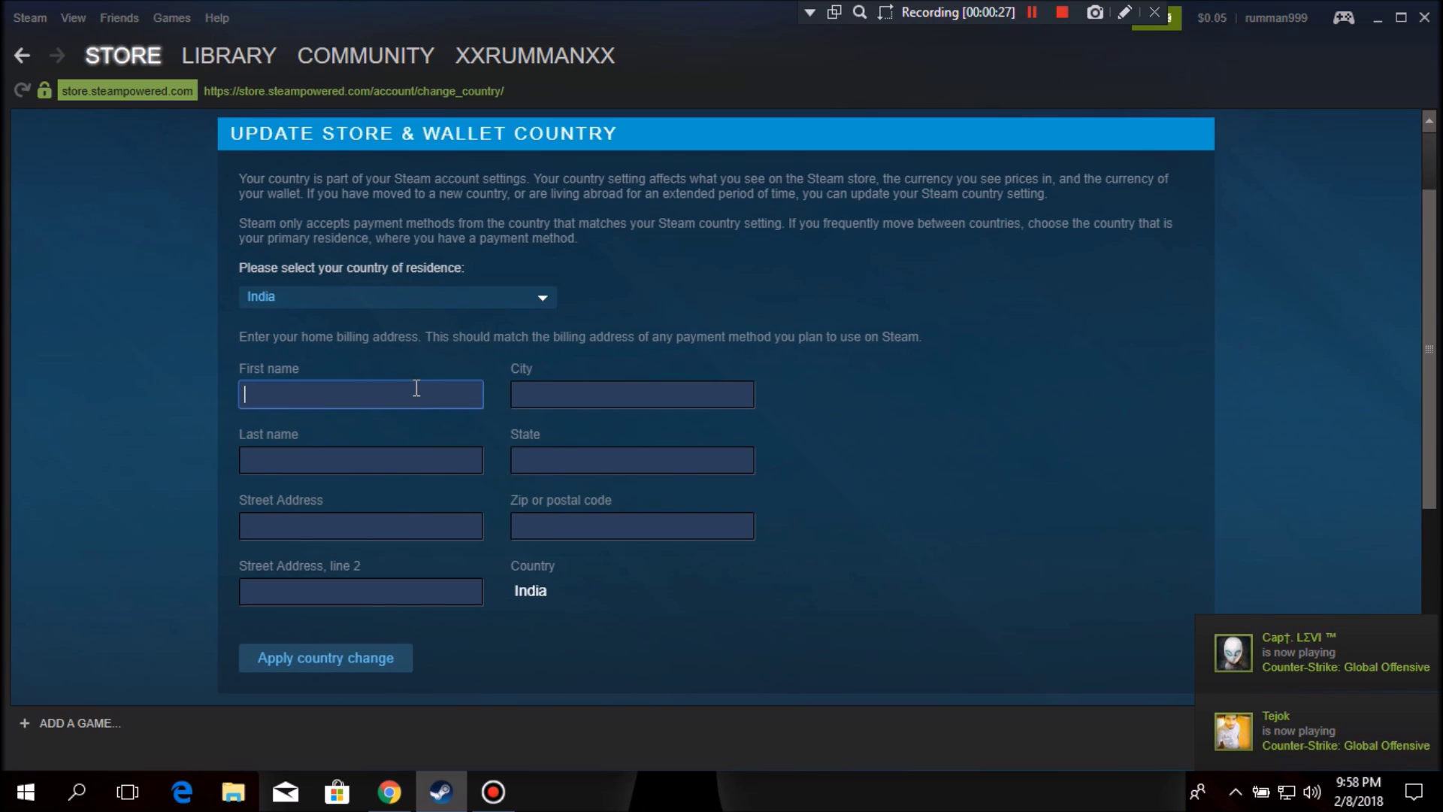
# Enter placeholder text for the first name, city, state and last name in the home billing address form.
pyautogui.click(645, 396)
pyautogui.write('sddsds')
pyautogui.click(624, 460)
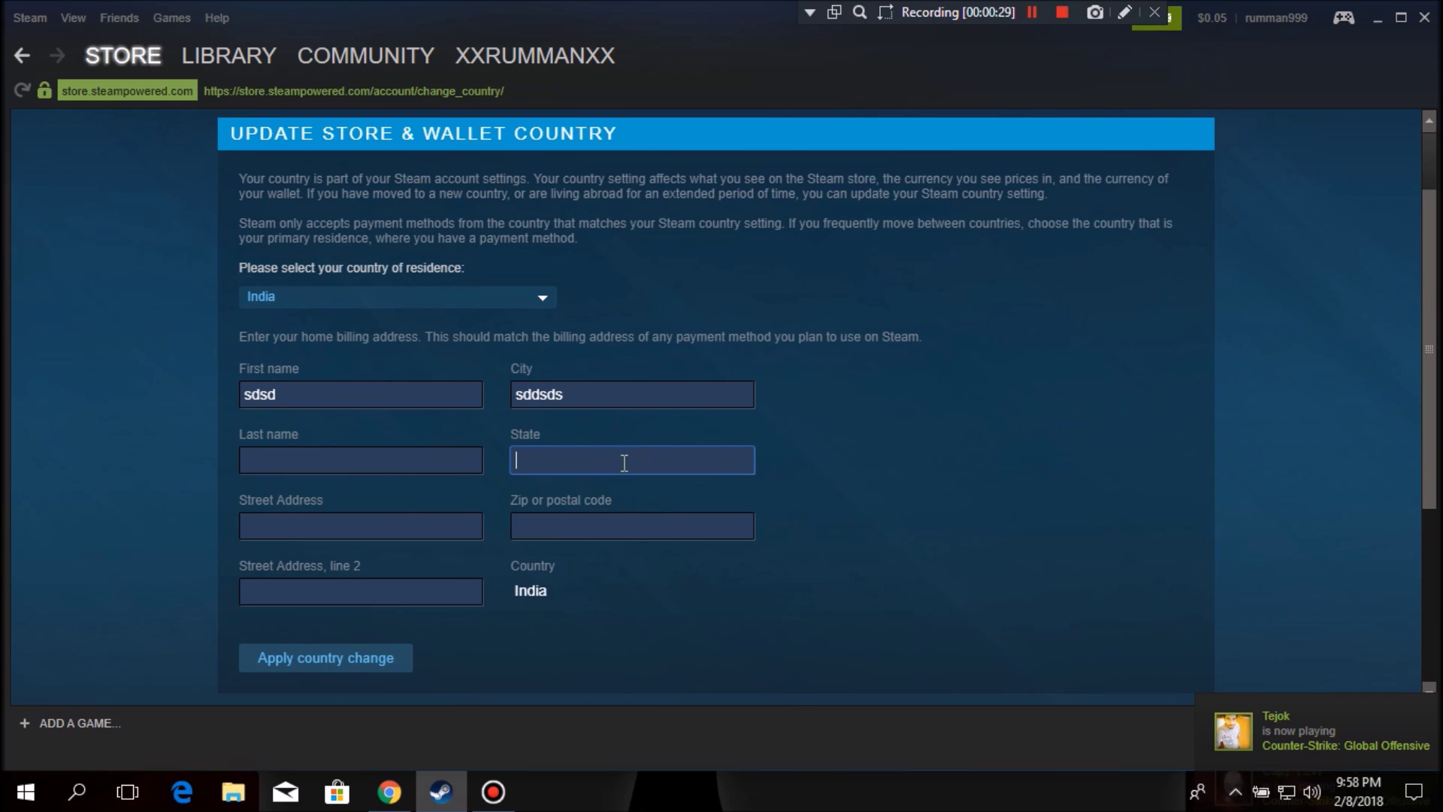
pyautogui.write('sddssd')
pyautogui.click(321, 466)
pyautogui.write('sdsdsd')
# Fill in both street address lines and the postal code of the billing address.
pyautogui.click(333, 526)
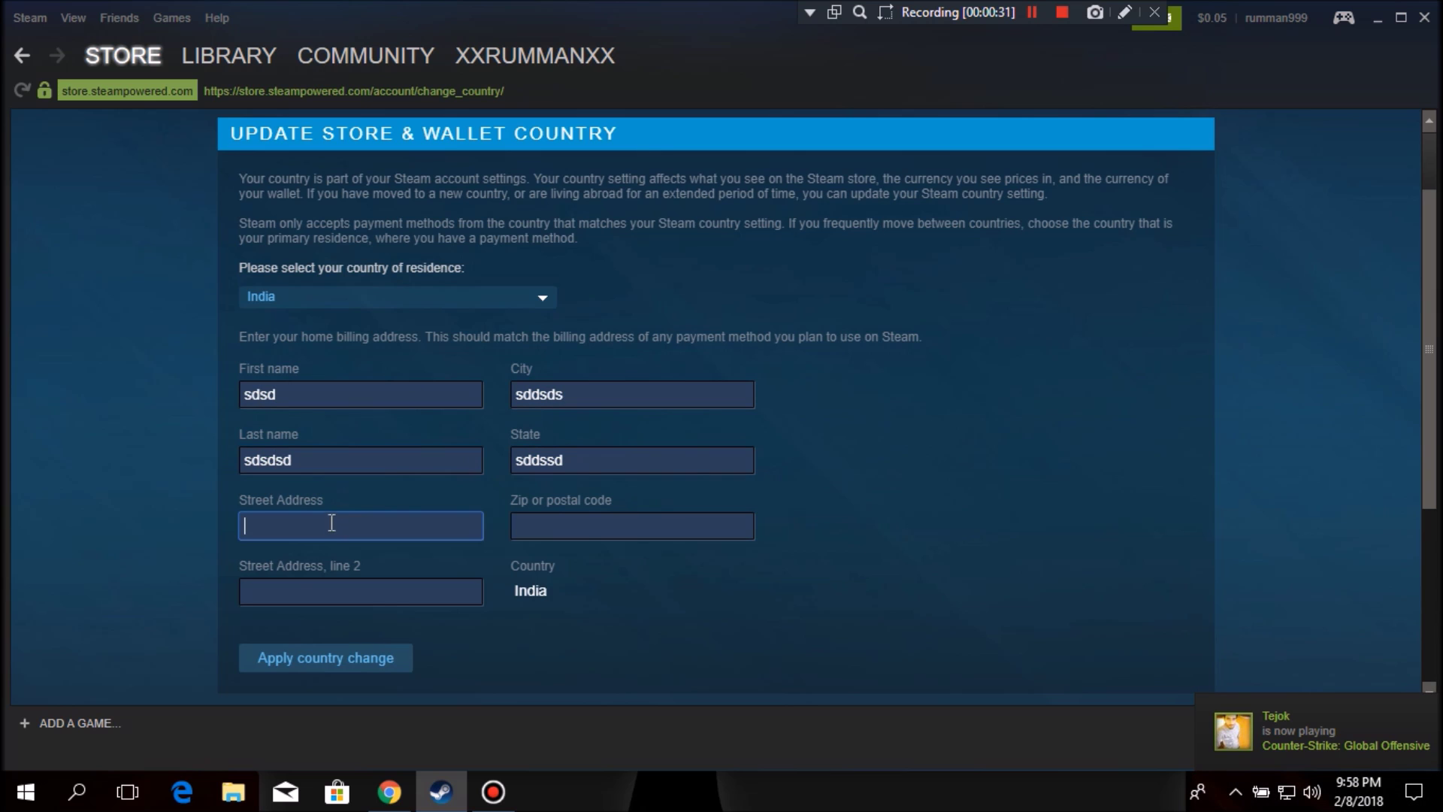
pyautogui.write('dssdafdas')
pyautogui.click(325, 594)
pyautogui.write('sadfasdasdf')
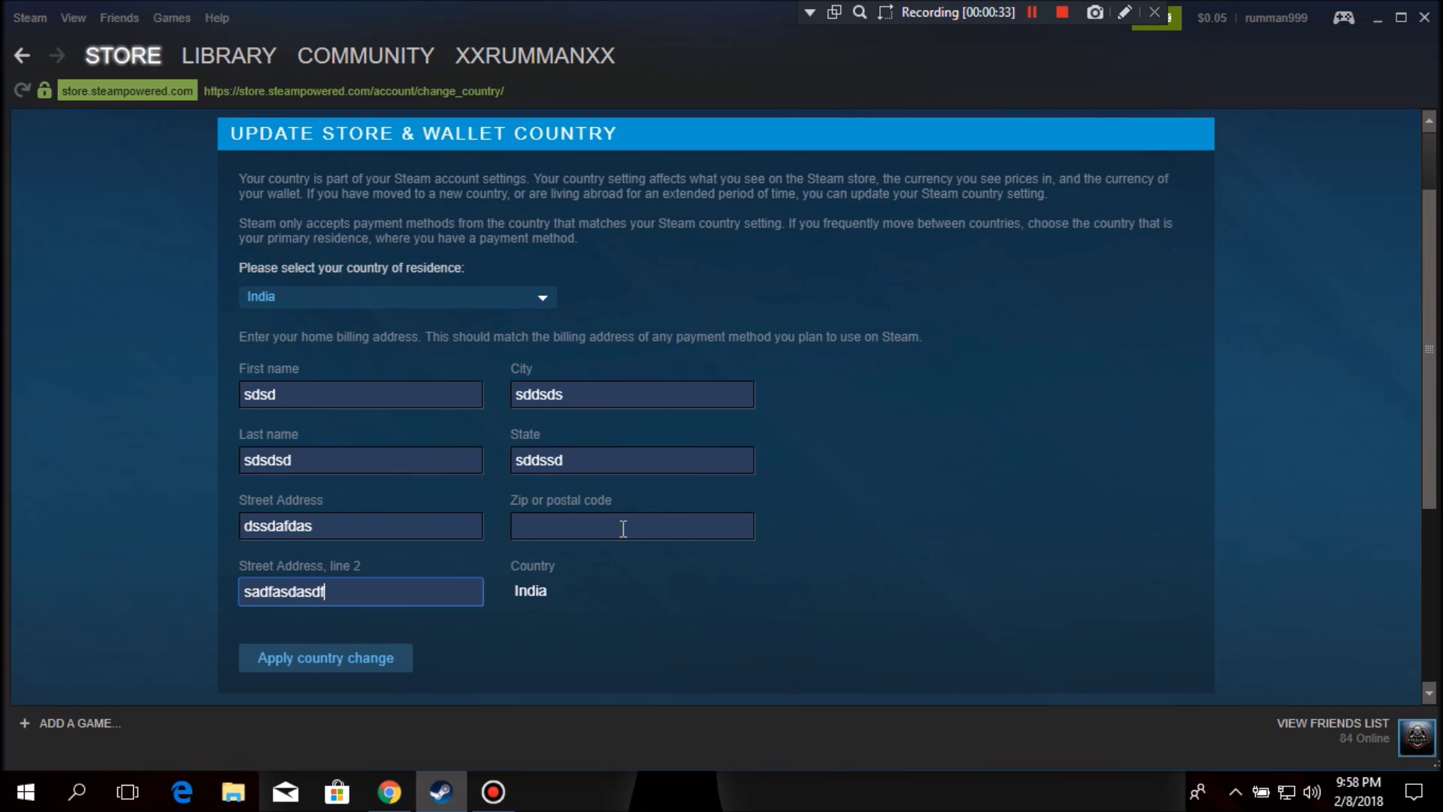
pyautogui.click(624, 527)
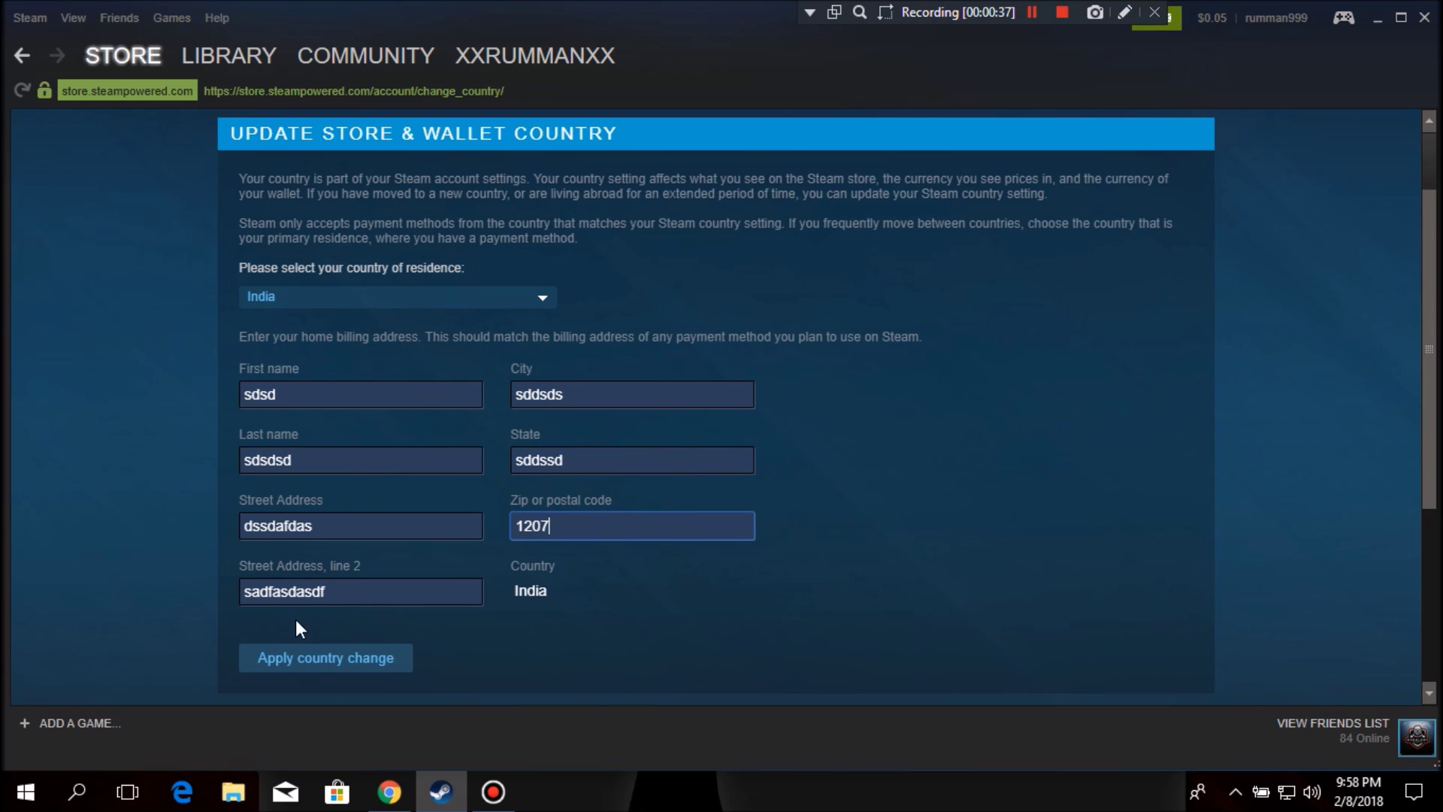
pyautogui.write('1207')
# Apply the store and wallet country change to India and confirm it.
pyautogui.click(335, 668)
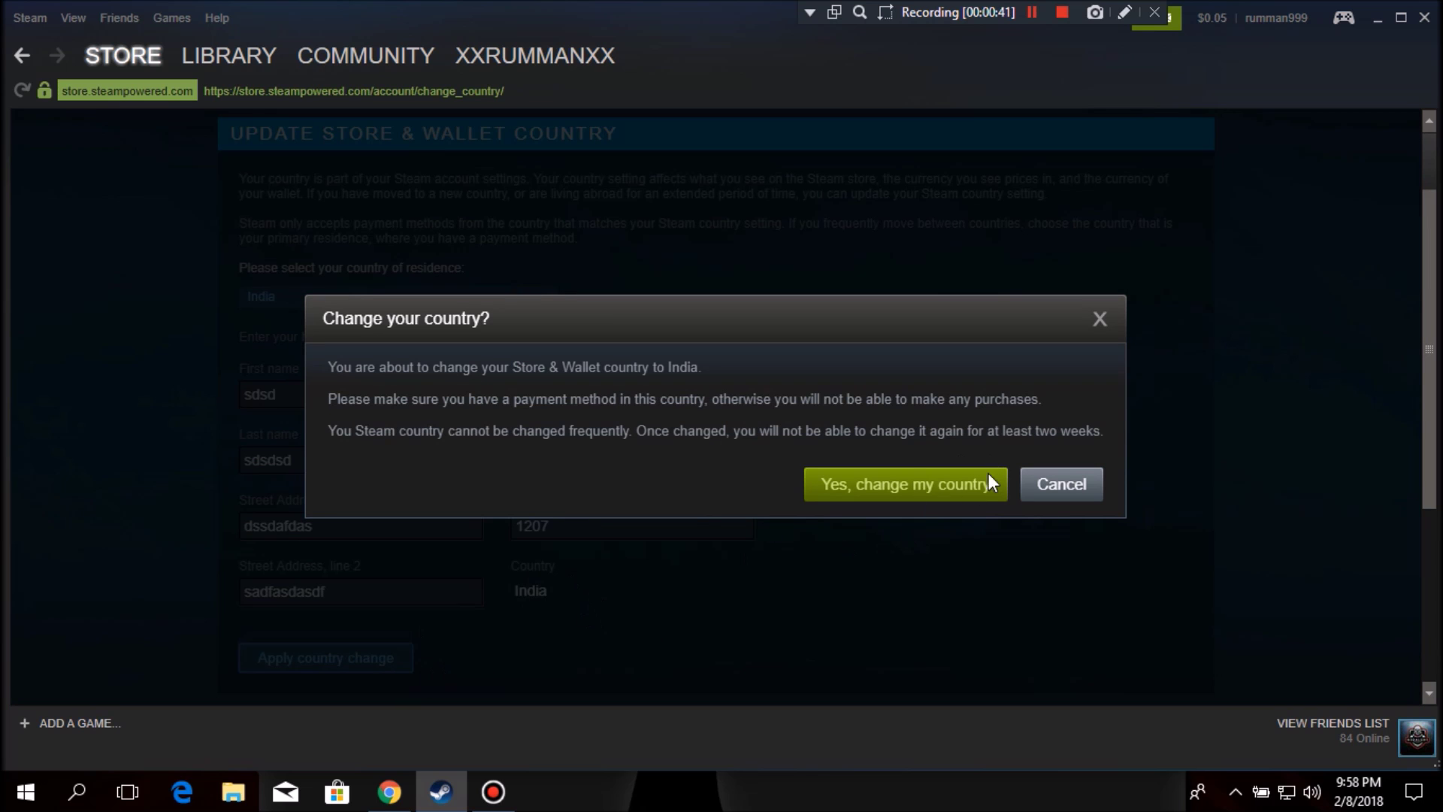
pyautogui.click(940, 487)
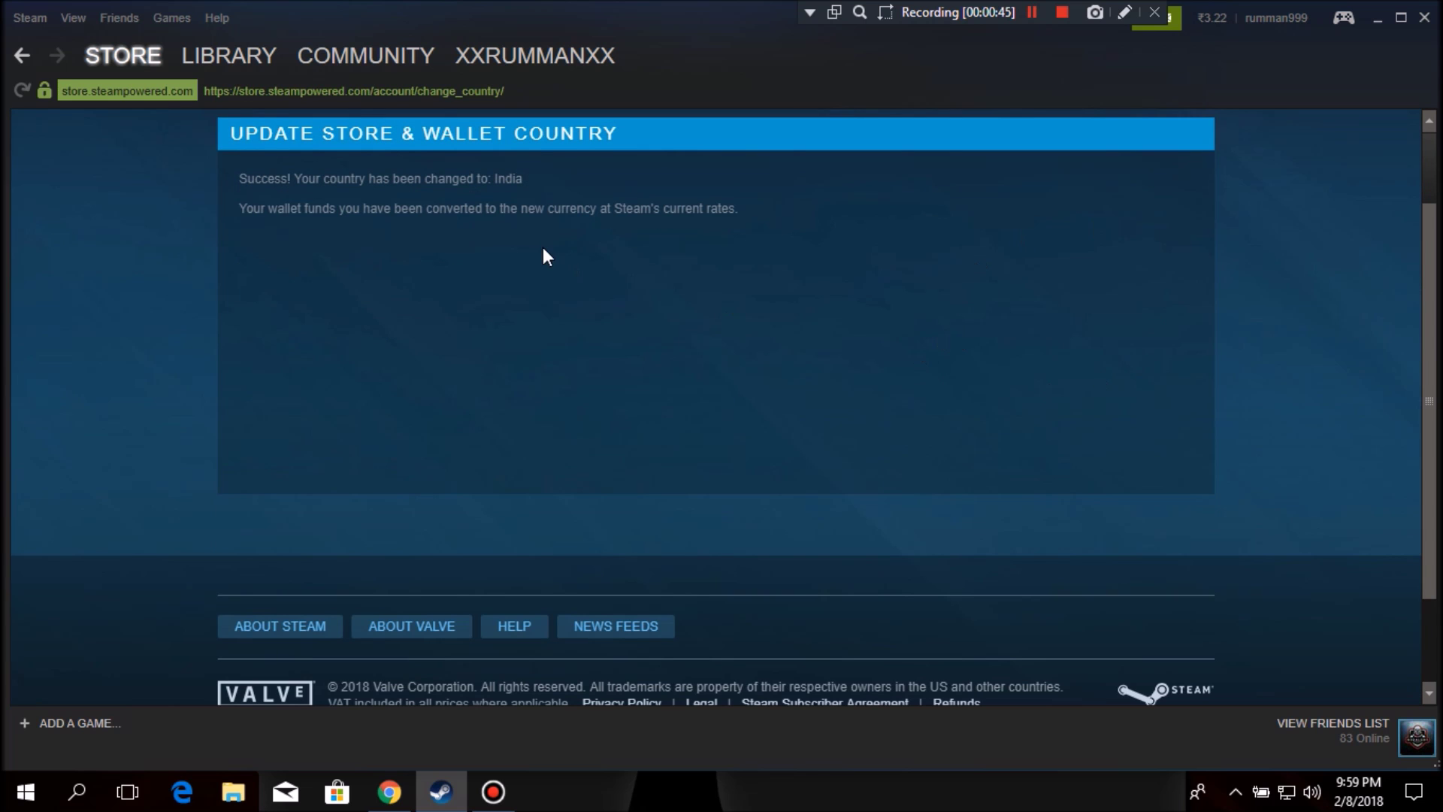
pyautogui.scroll(2, 543, 247)
pyautogui.moveTo(267, 285); pyautogui.dragTo(517, 285)
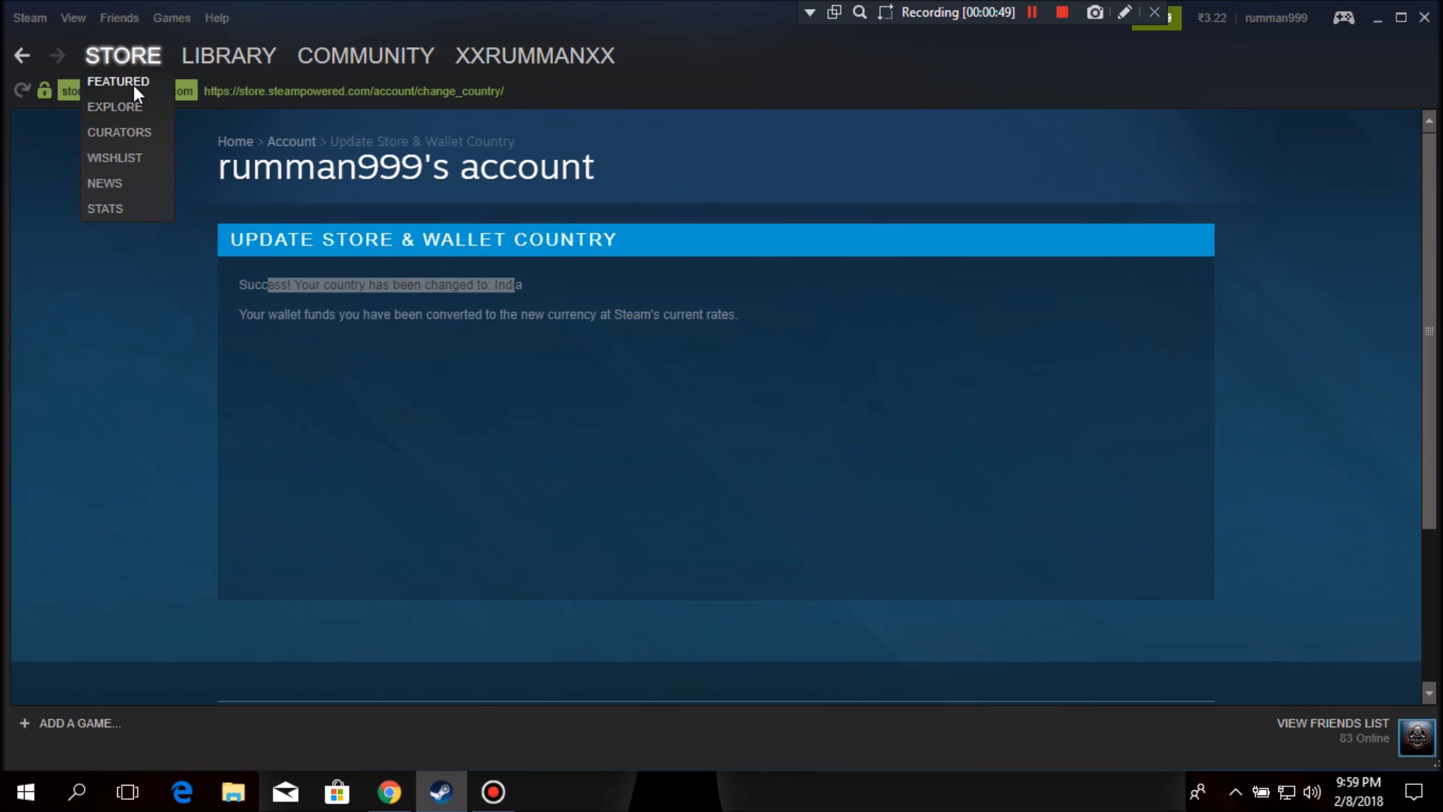
# Open the store's Featured page and search the store for csgo.
pyautogui.click(133, 84)
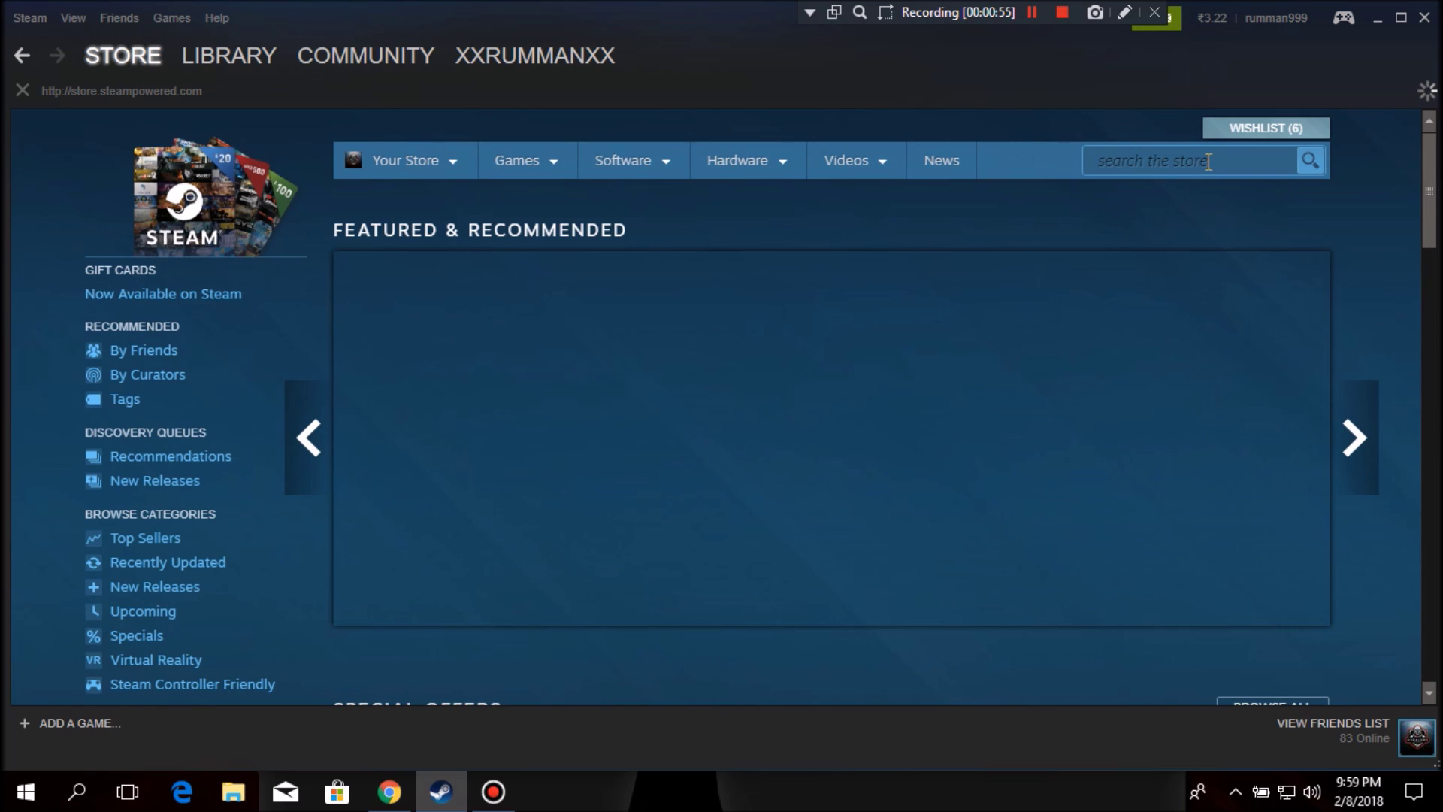
pyautogui.write('csgo')
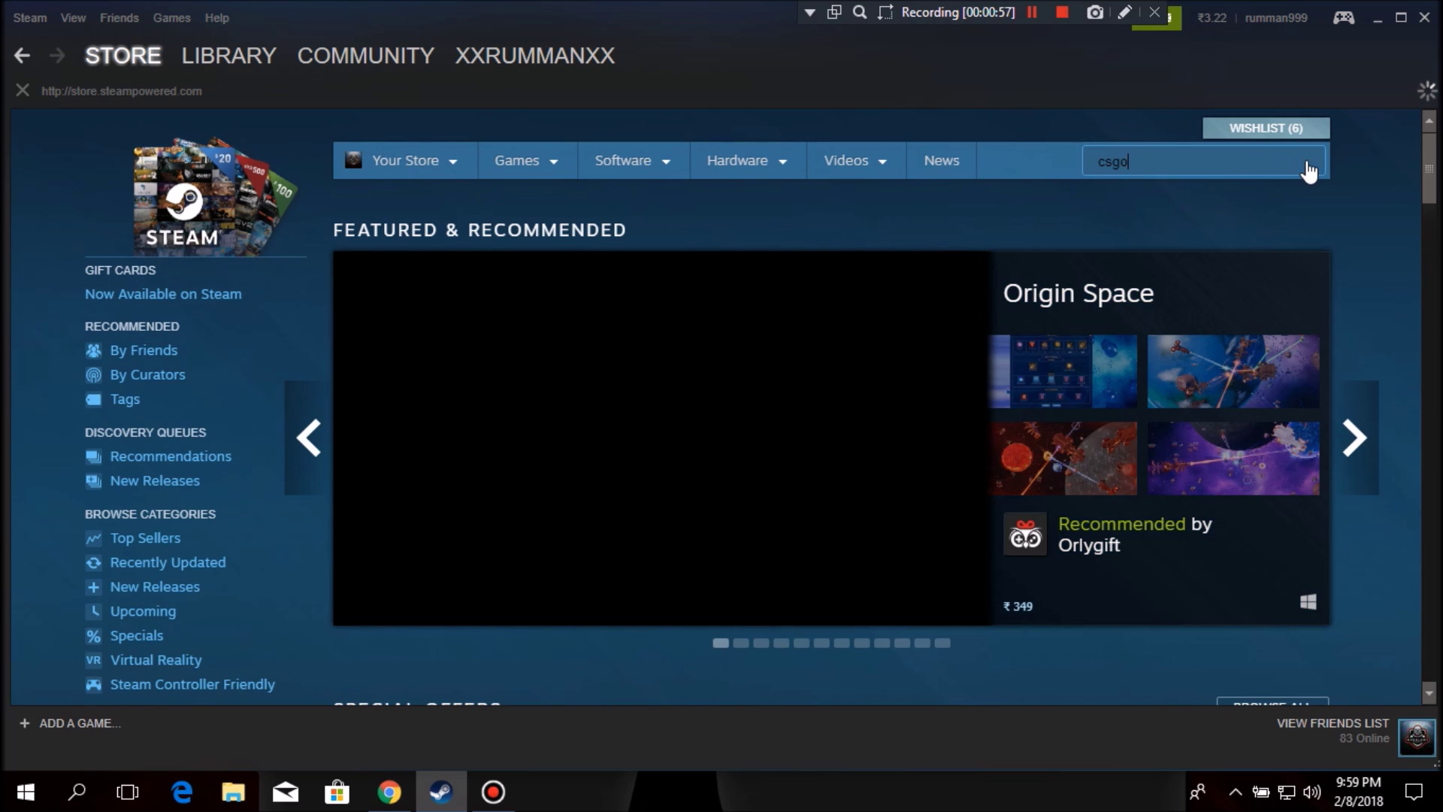
pyautogui.click(1310, 162)
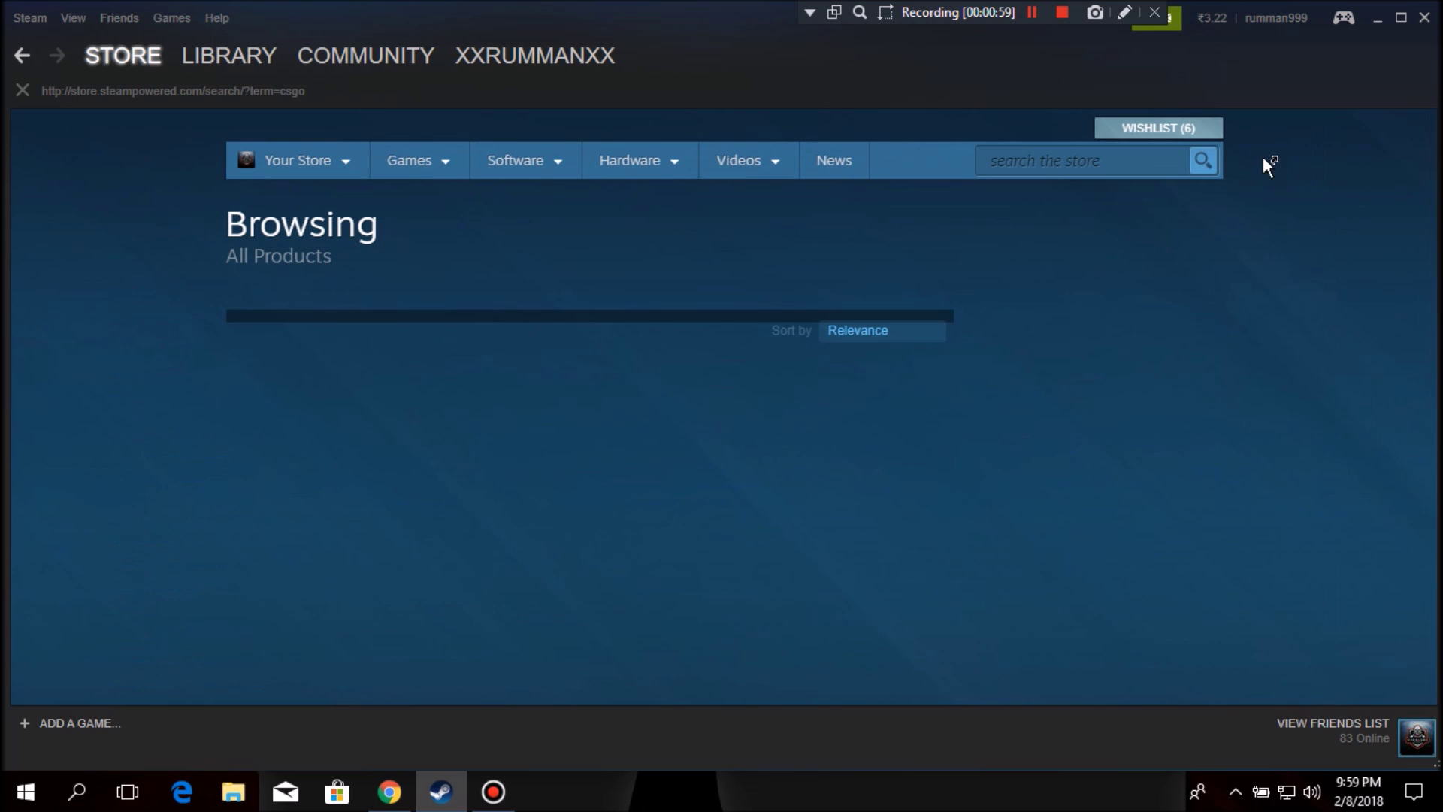
# Open the Counter-Strike: Global Offensive store page from the search results and check its purchase price.
pyautogui.scroll(-5, 702, 410)
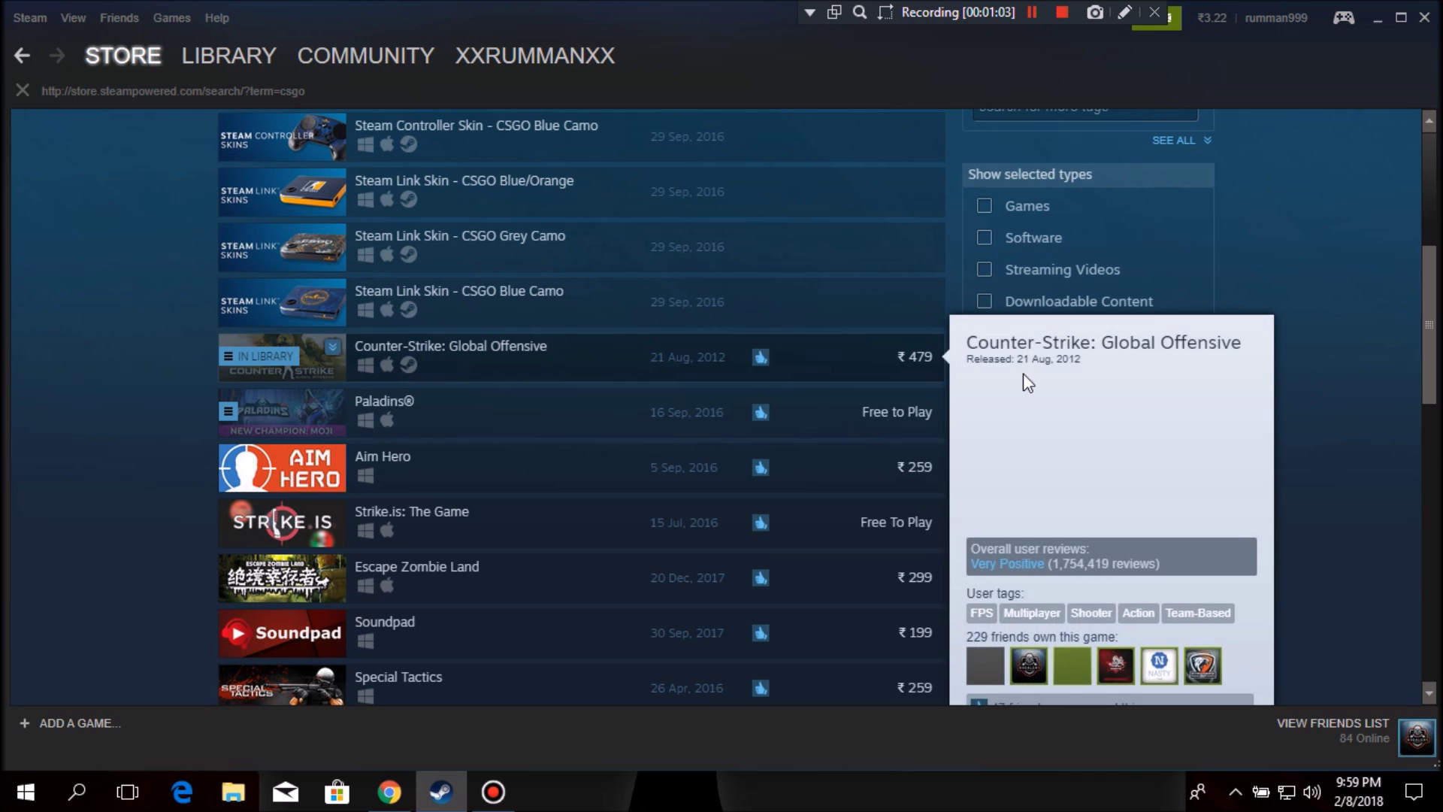
pyautogui.click(913, 373)
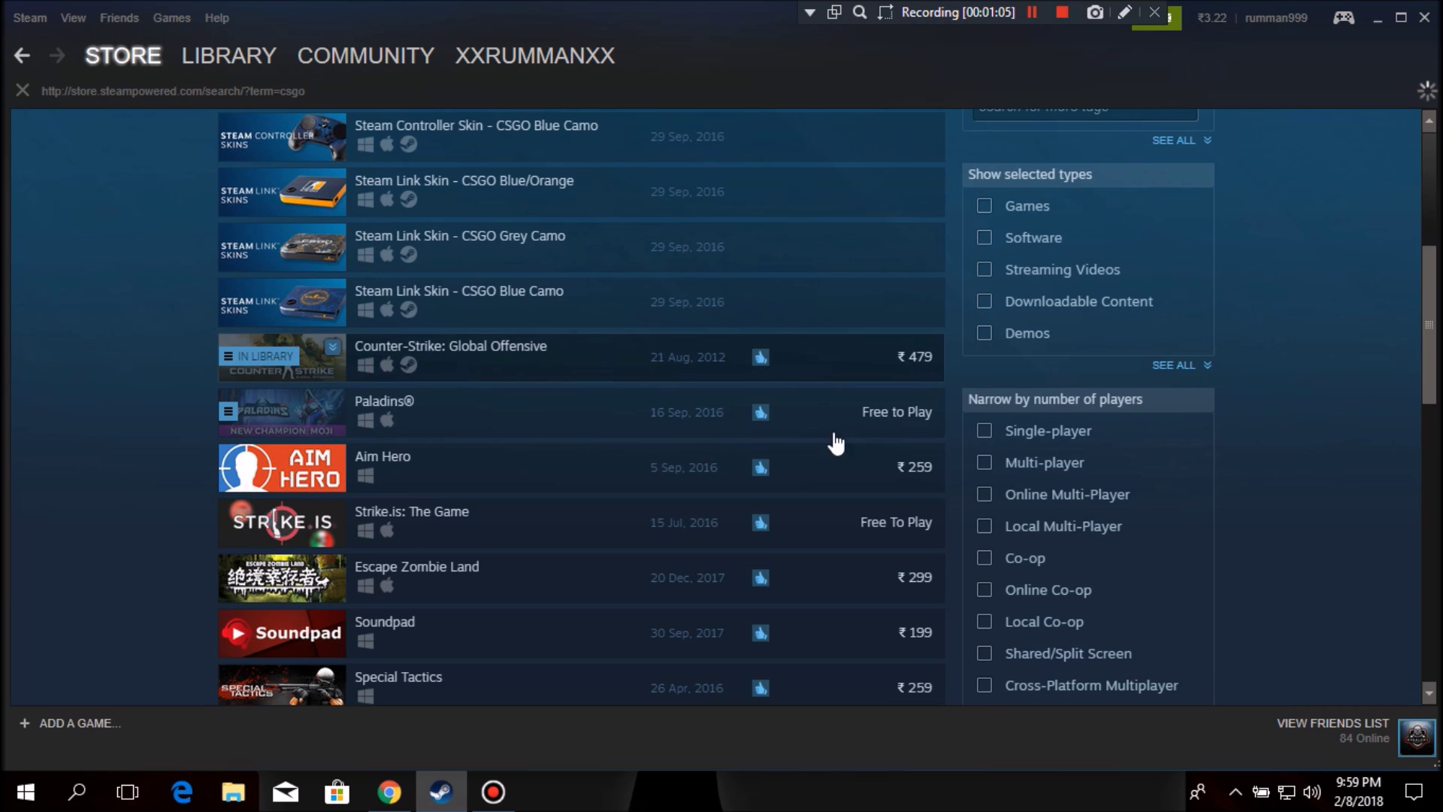
pyautogui.moveTo(392, 794)
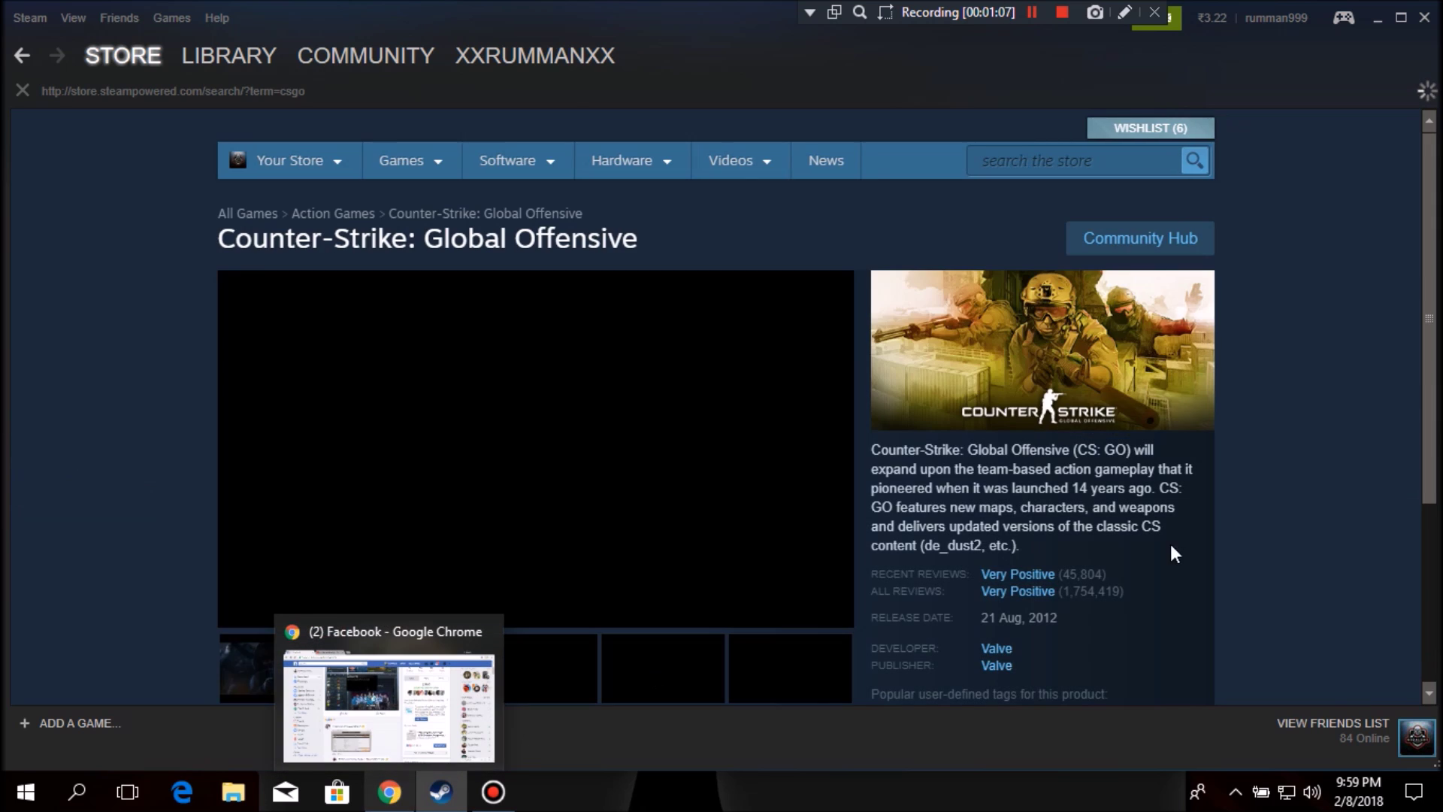
pyautogui.scroll(-8, 1201, 447)
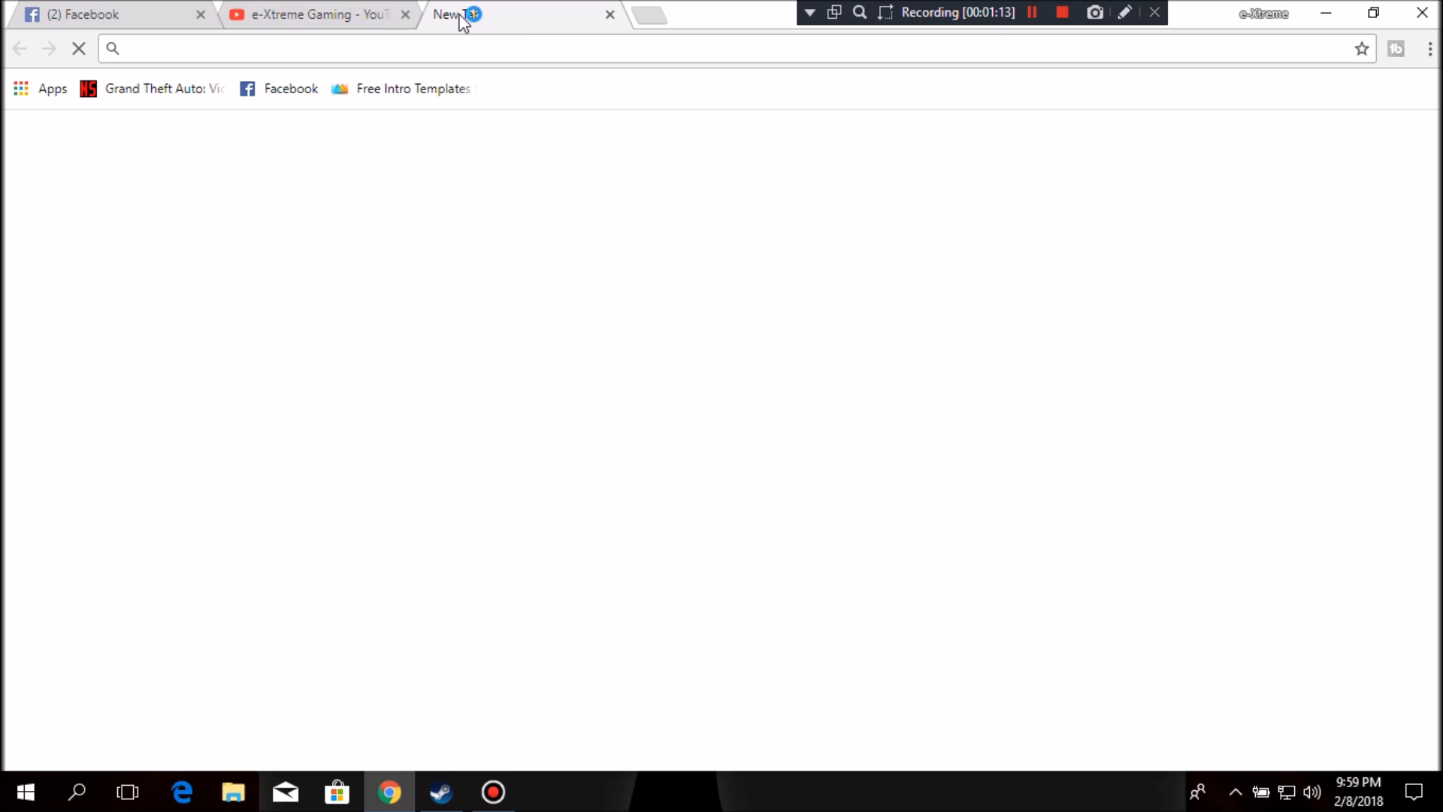
# Search Google for "rs476 to $" in a new Chrome tab, and recheck the game's price in Steam.
pyautogui.write('rs476 to')
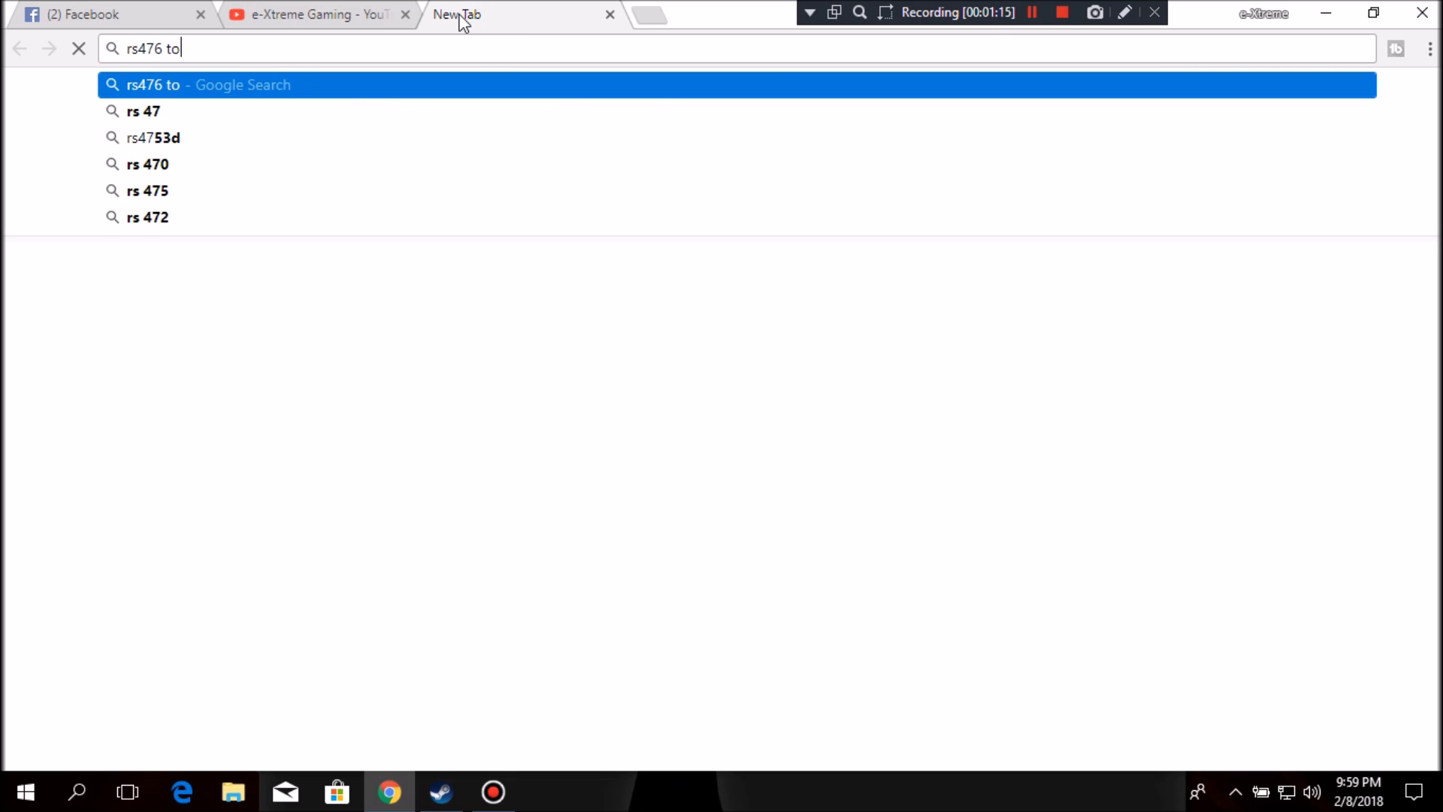
pyautogui.write('$')
pyautogui.press('Return')
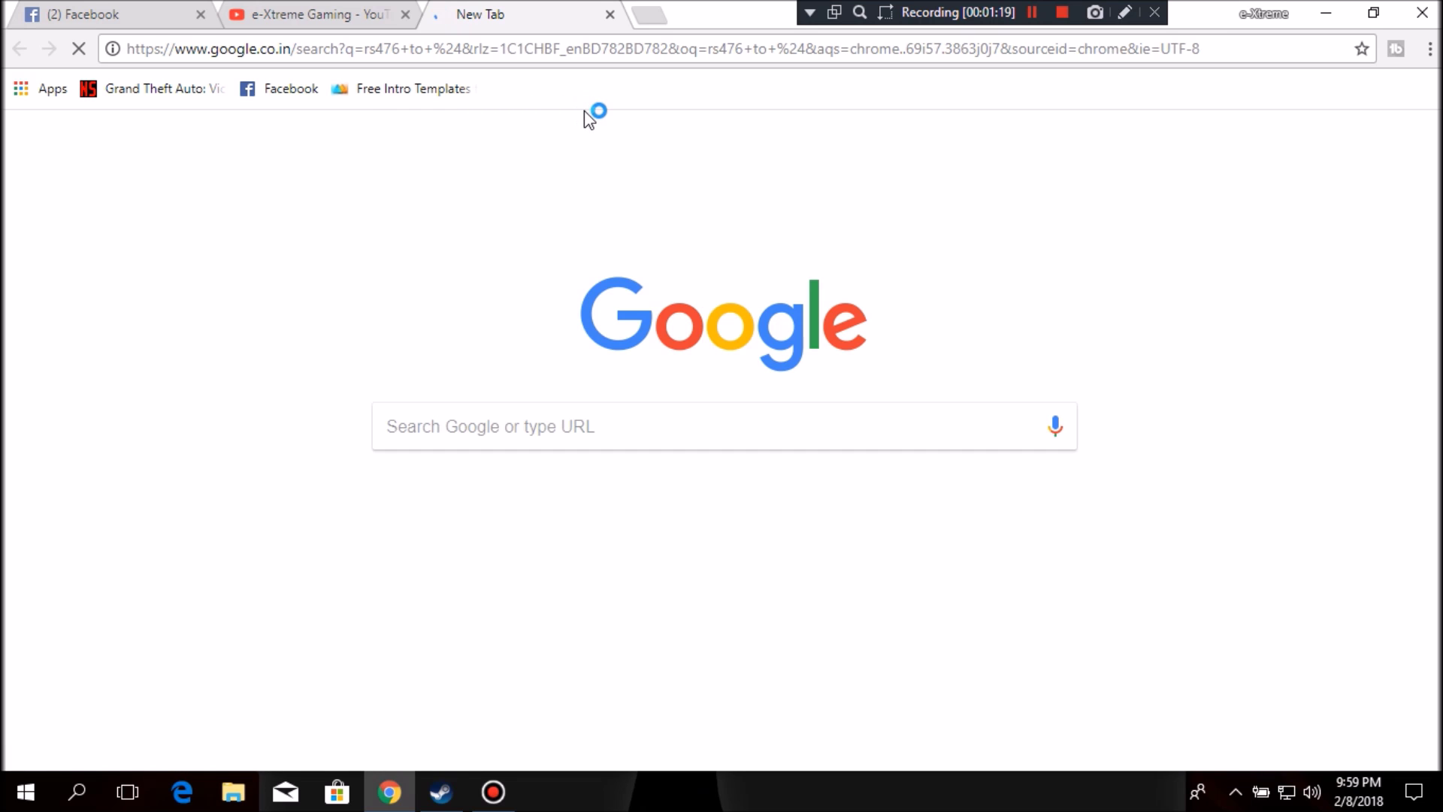
pyautogui.click(463, 787)
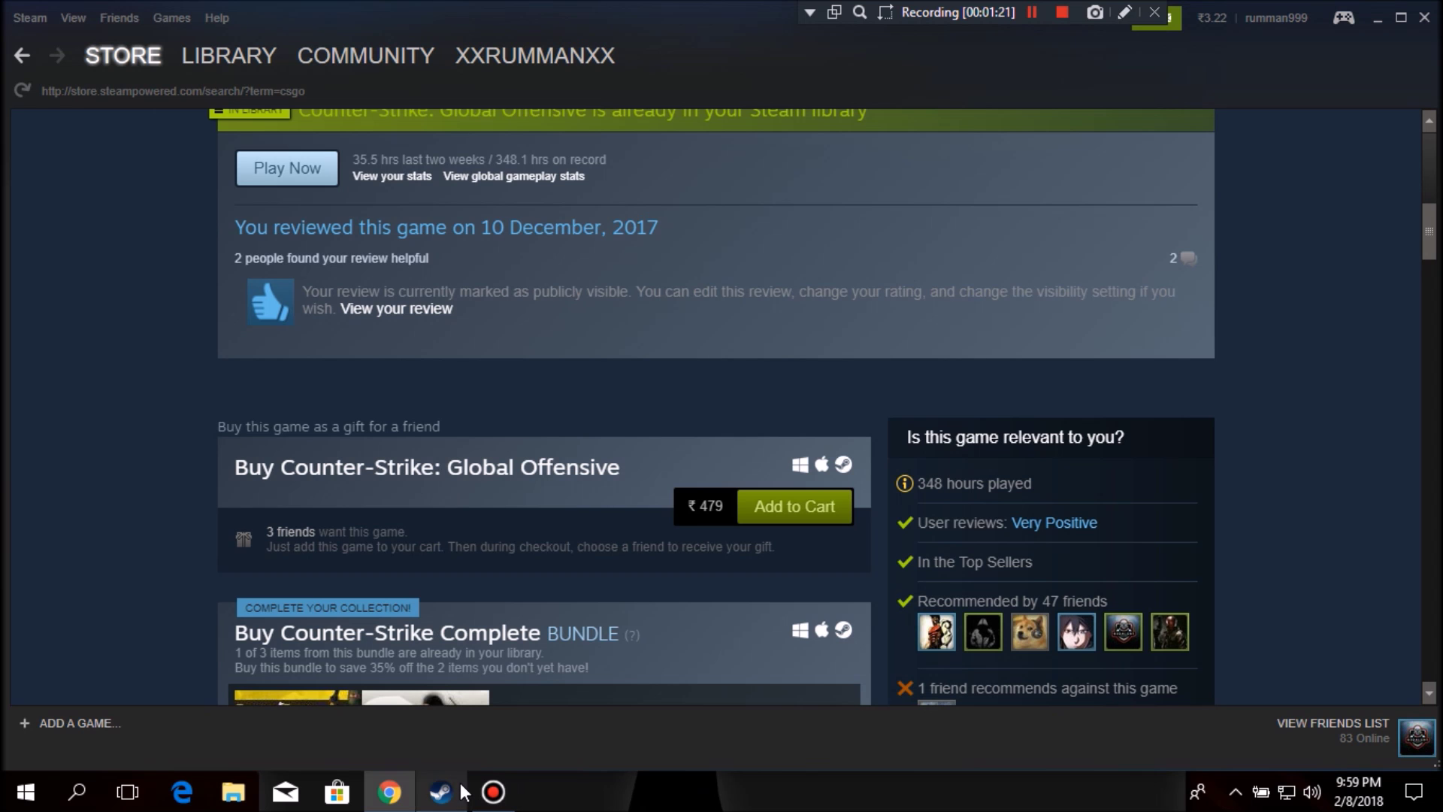
pyautogui.click(463, 787)
pyautogui.click(462, 787)
pyautogui.click(462, 791)
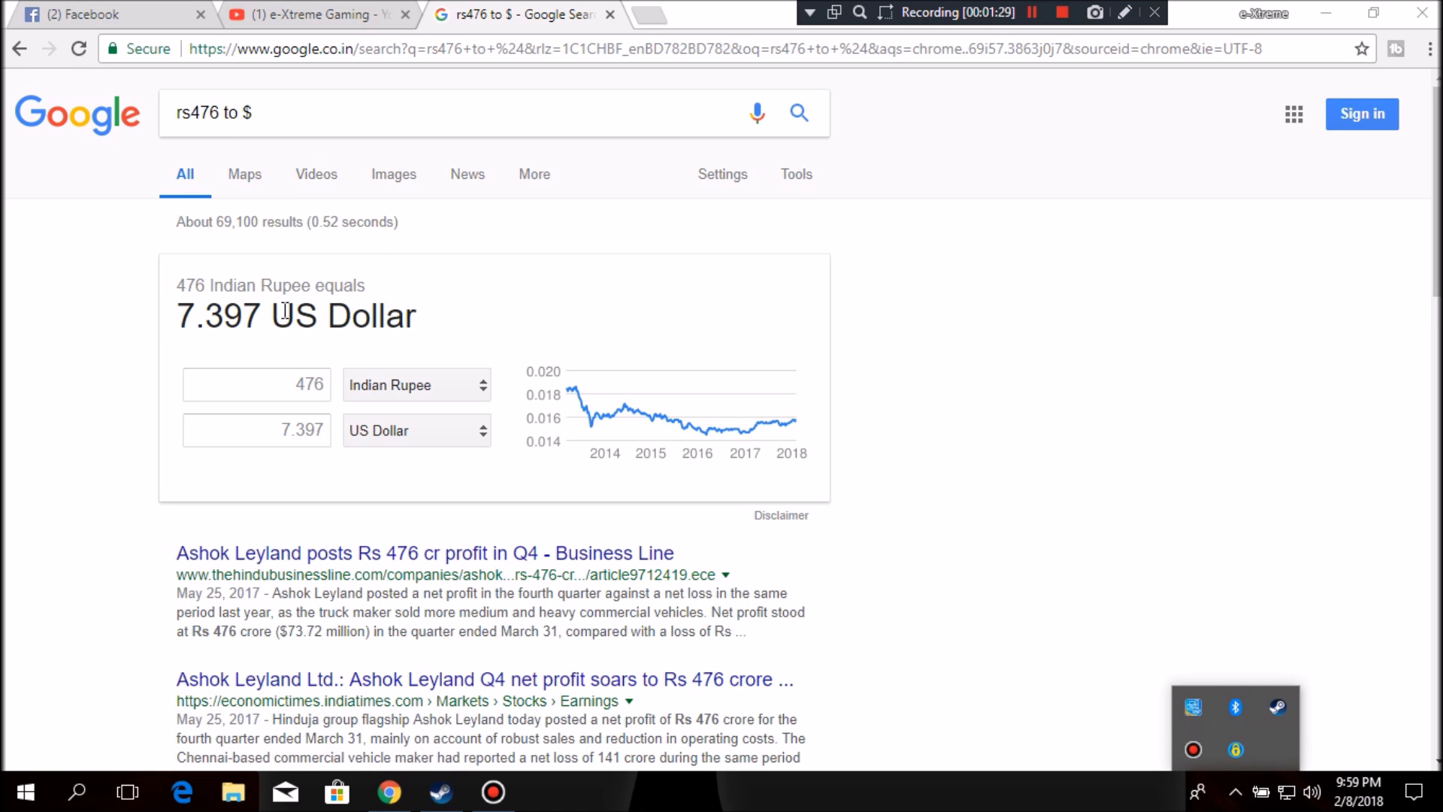
# Correct the Google currency conversion search to "rs479 to $".
pyautogui.click(213, 112)
pyautogui.press('BackSpace')
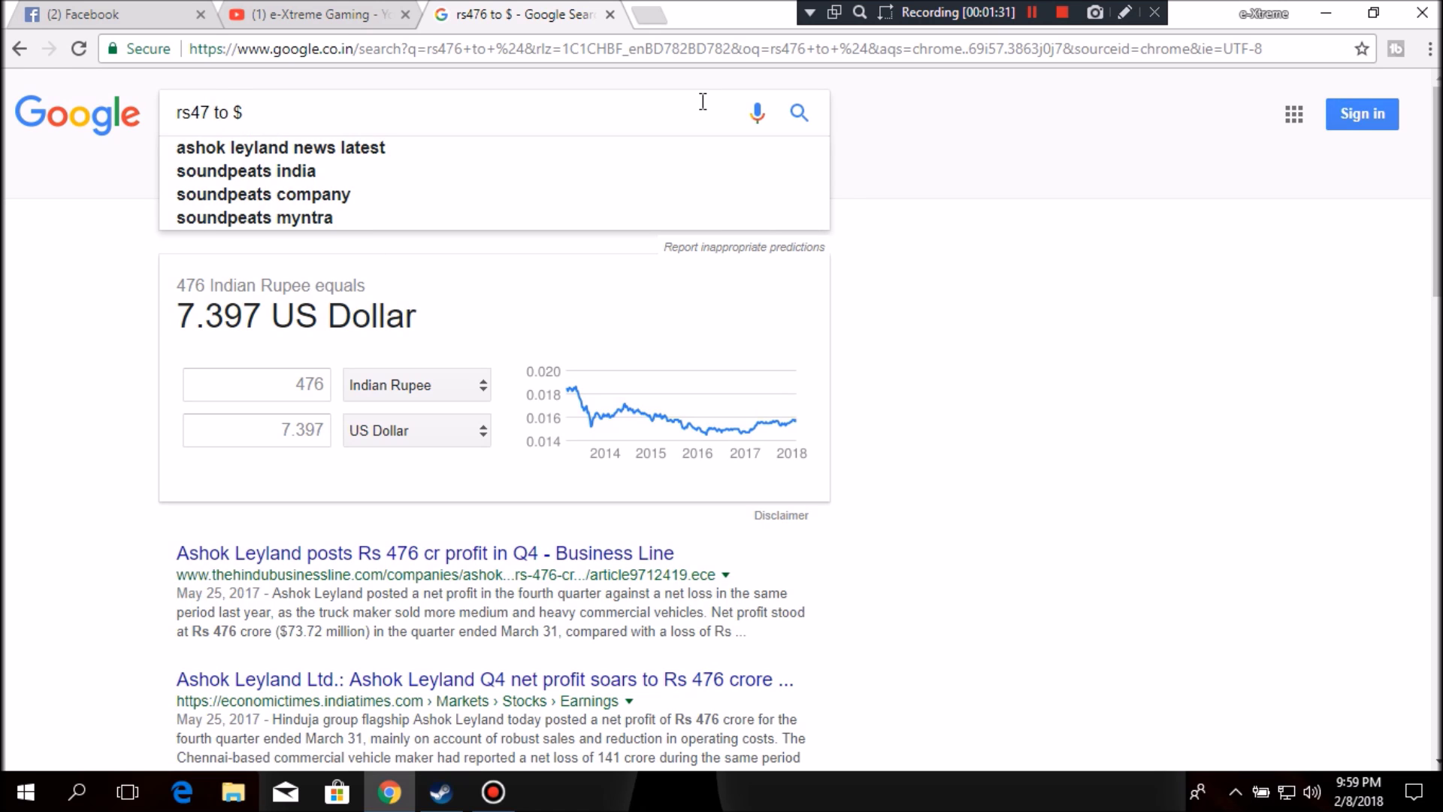
pyautogui.write('9')
pyautogui.press('Return')
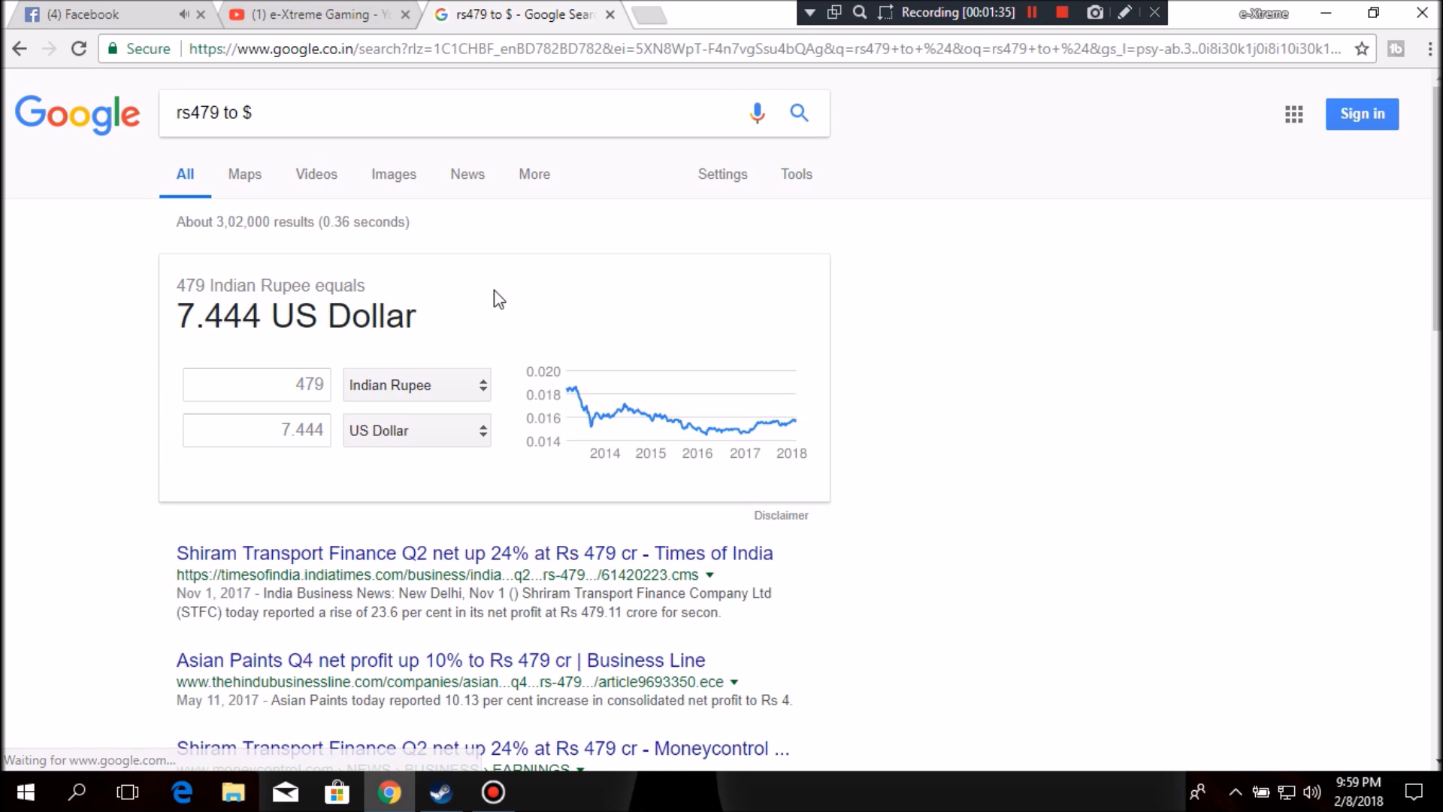
# Close the currency conversion tab, minimize Chrome and refresh the desktop.
pyautogui.click(611, 15)
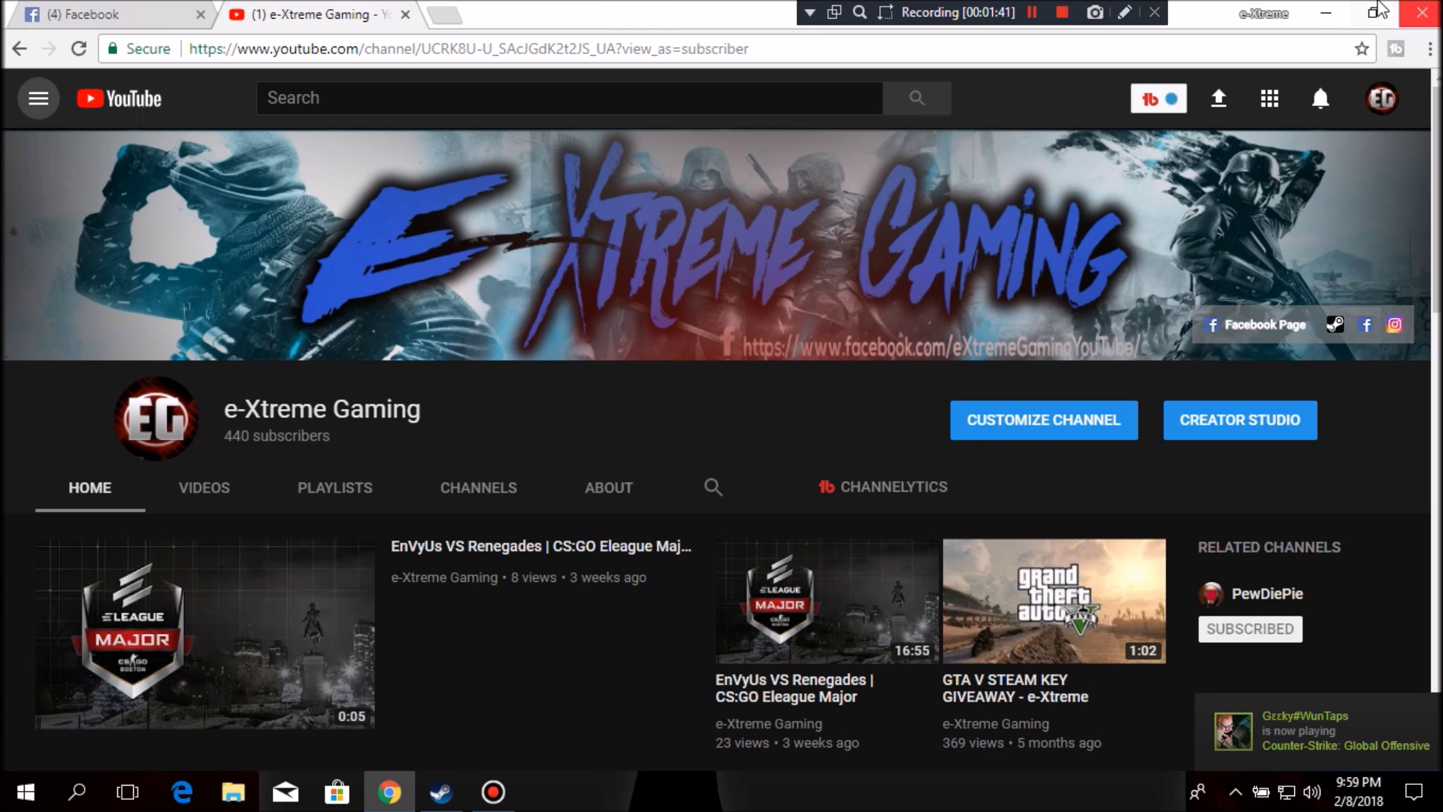
pyautogui.click(1326, 13)
pyautogui.rightClick(1428, 174)
pyautogui.click(1250, 234)
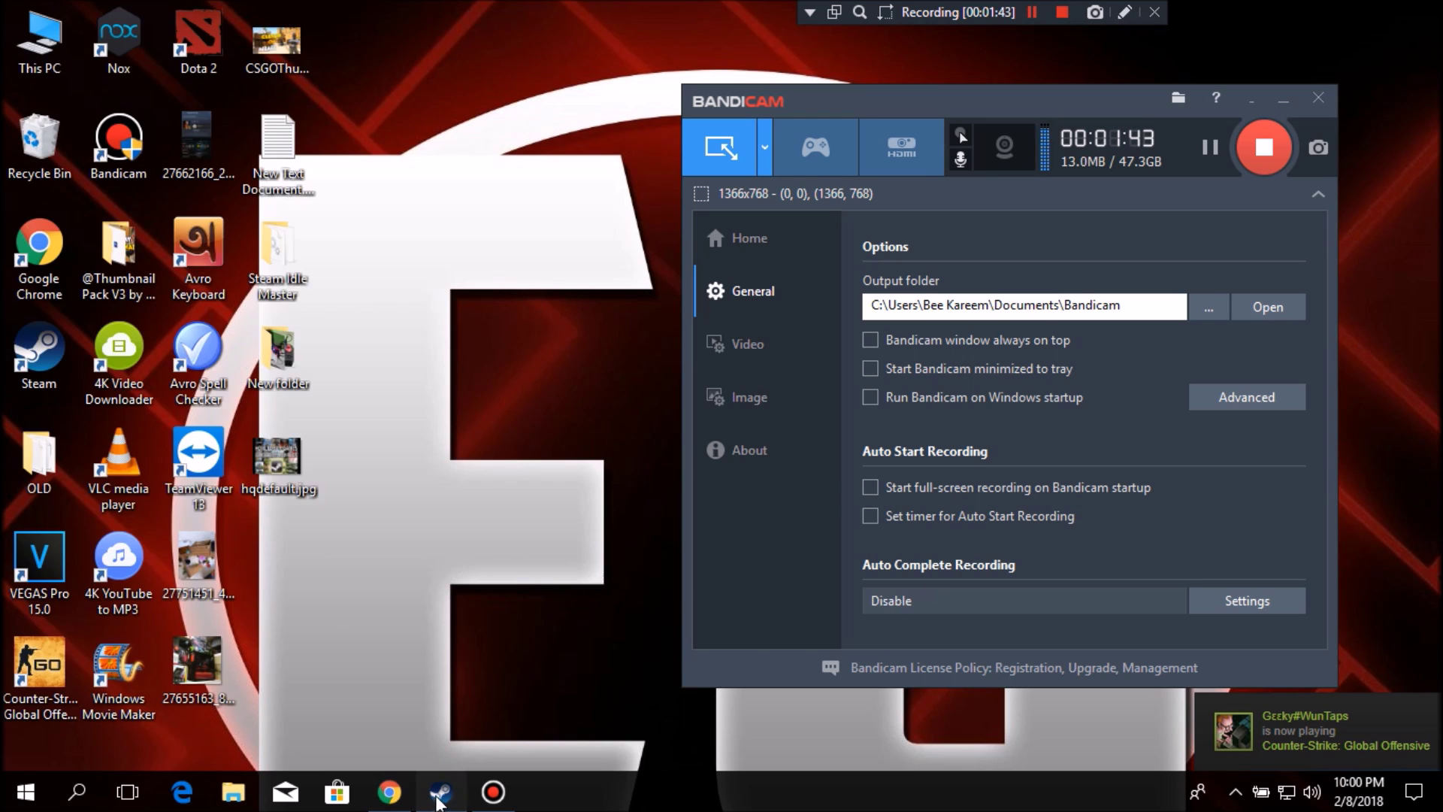
# Switch back to Steam and review the Counter-Strike: Global Offensive store page and its purchase section.
pyautogui.click(441, 791)
pyautogui.scroll(7, 1323, 331)
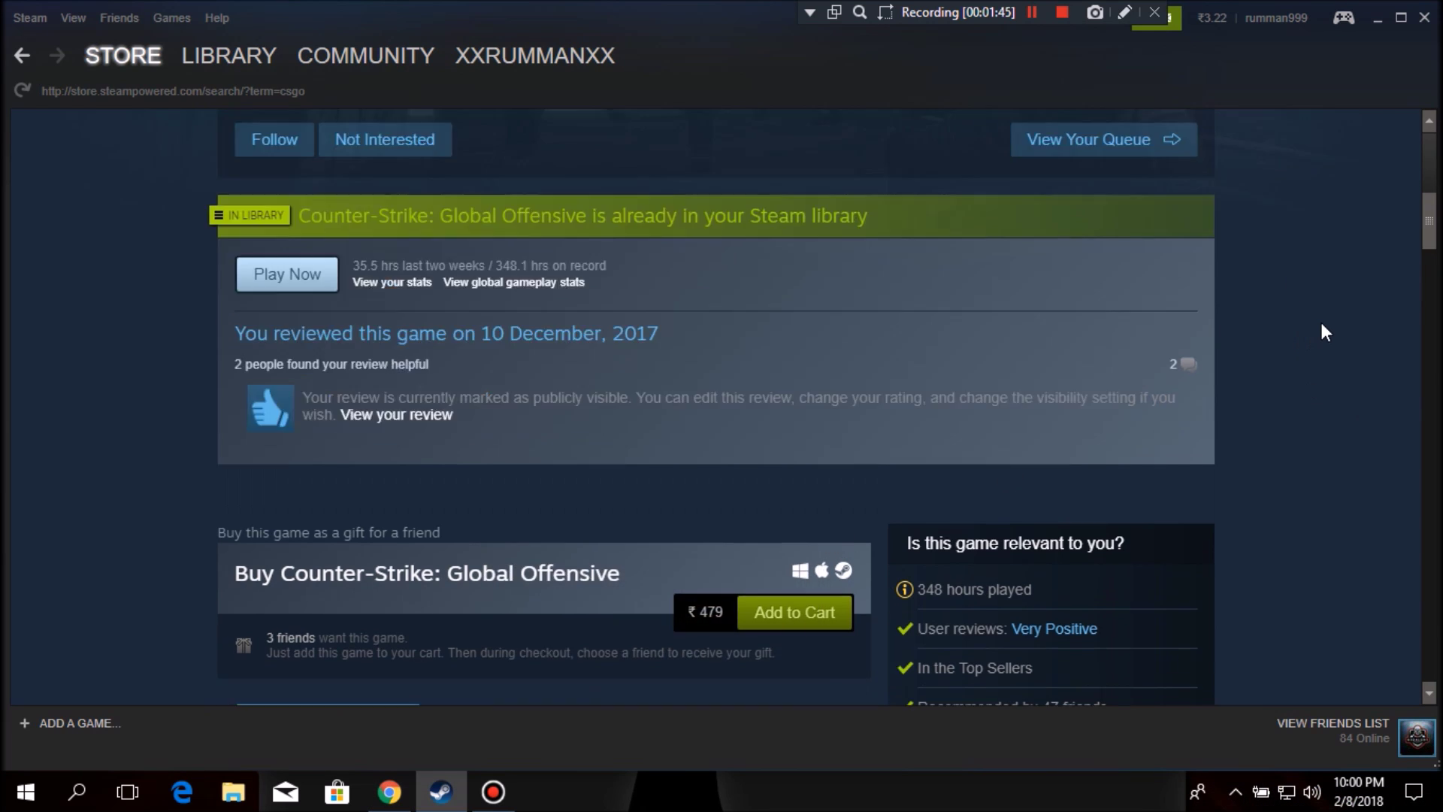
pyautogui.scroll(2, 1320, 319)
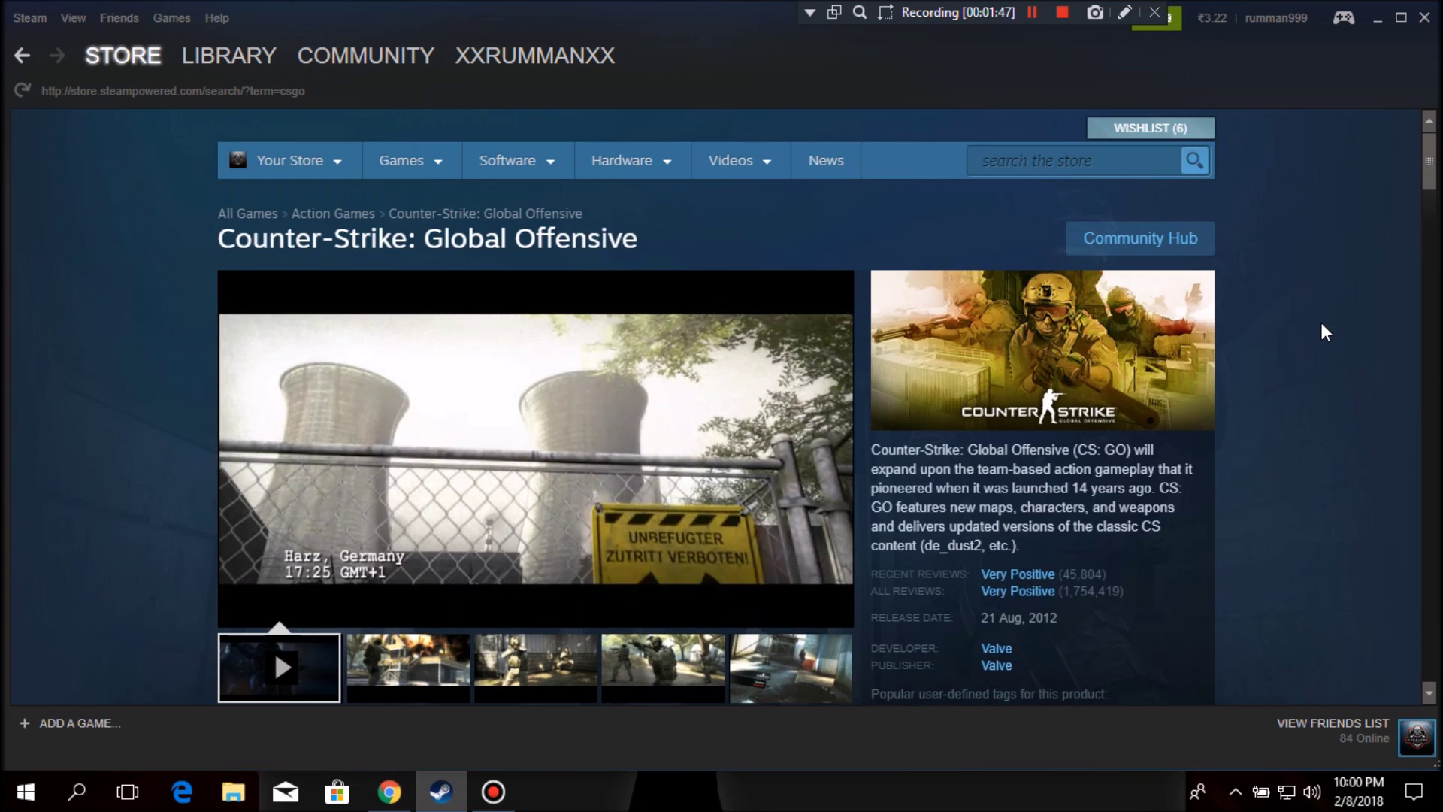
pyautogui.scroll(-8, 1320, 303)
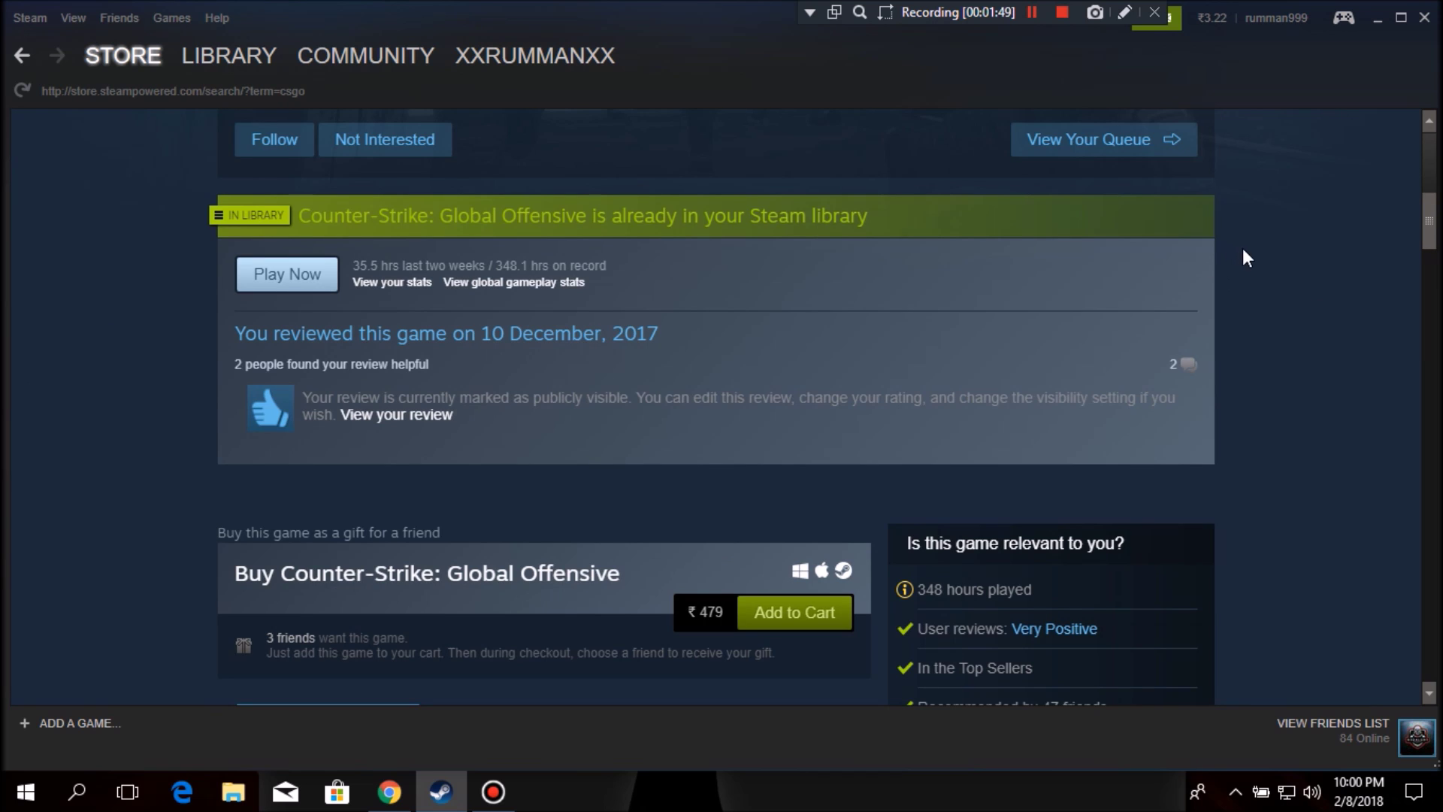
pyautogui.scroll(5, 1242, 249)
pyautogui.scroll(3, 1371, 165)
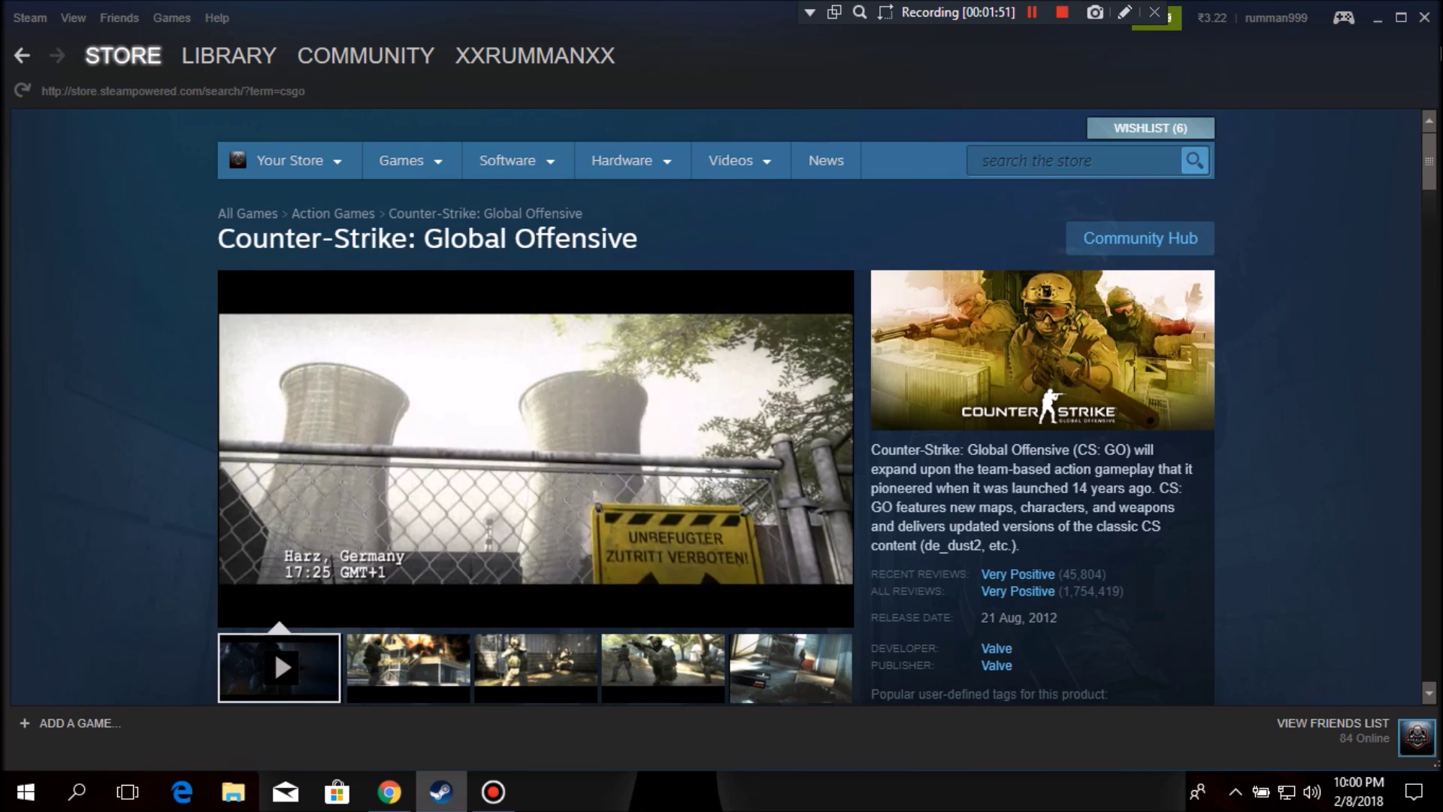